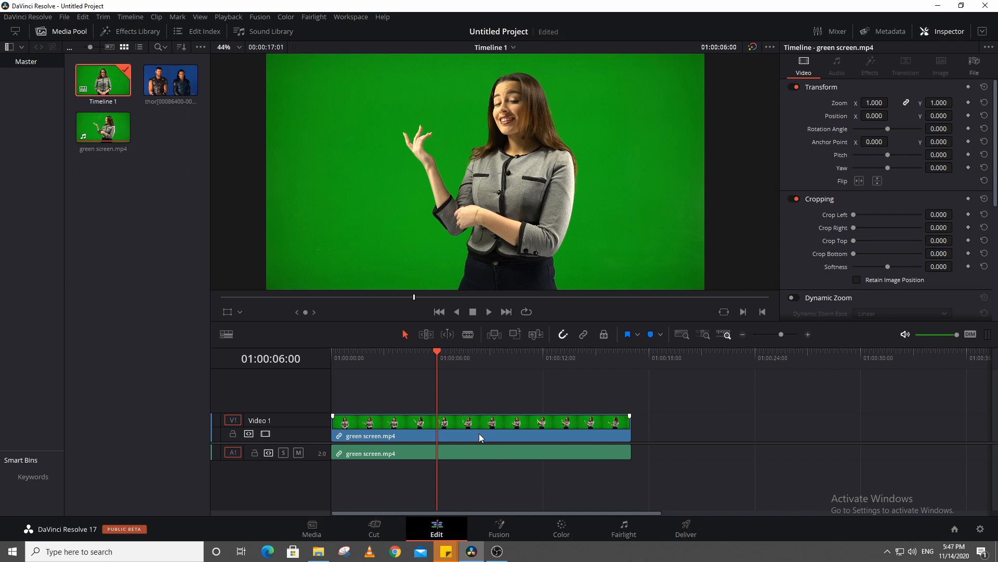
- Delete the audio of green screen.mp4 from track A1 and select the remaining video clip on Video 1
{"action": "left_click", "coordinate": [508, 458]}
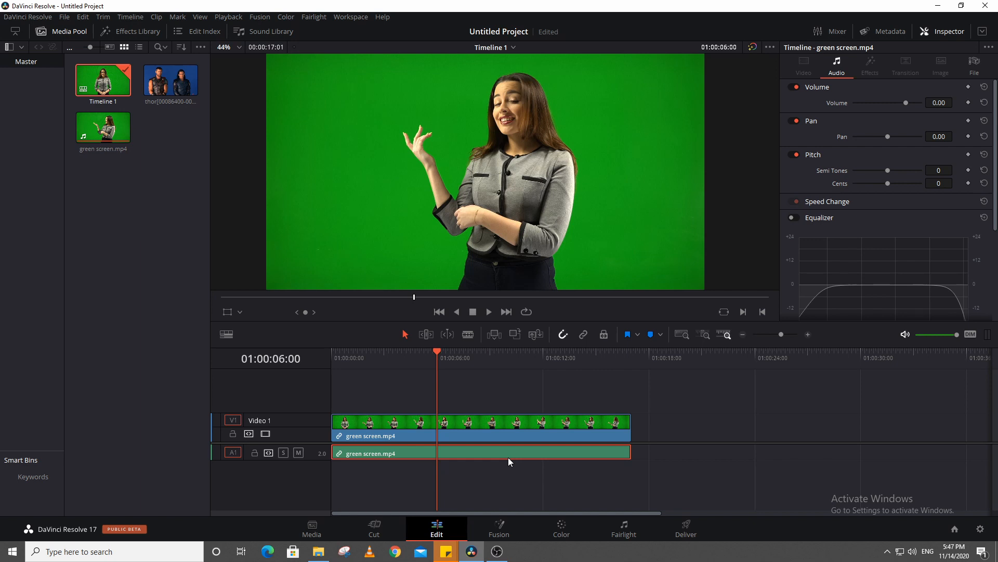
{"action": "key", "text": "Delete"}
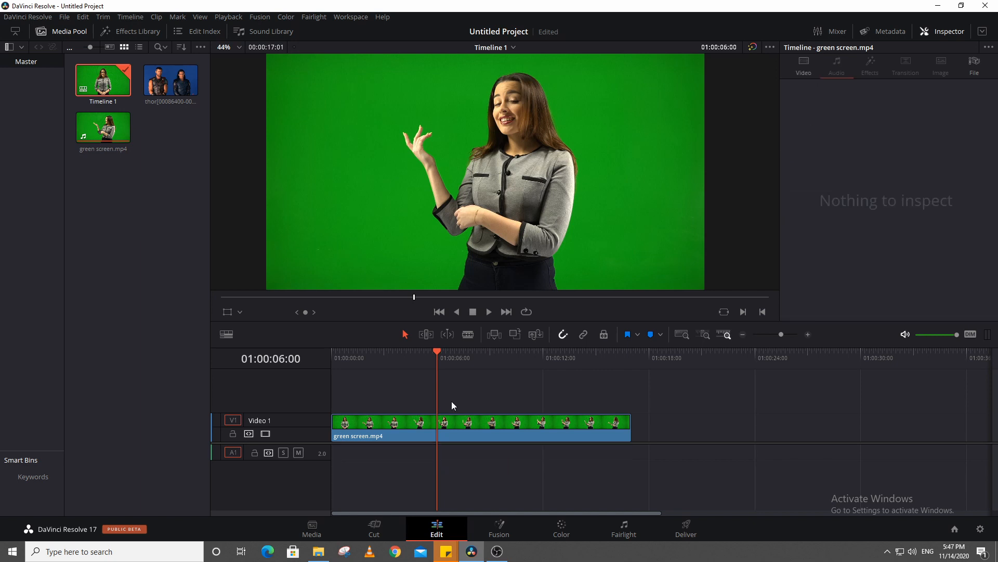
{"action": "left_click", "coordinate": [479, 434]}
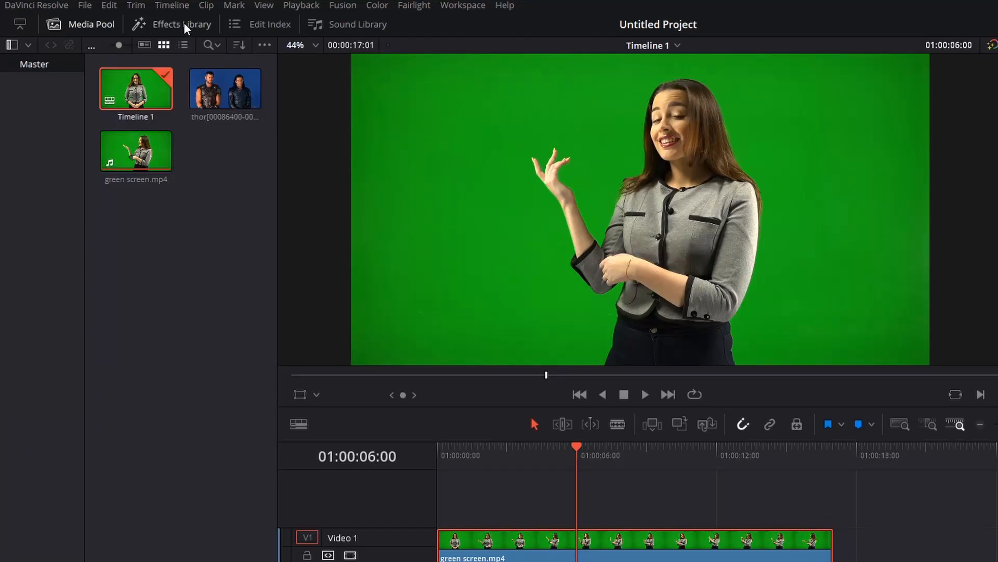
- Apply the Resolve FX 3D Keyer from the Open FX effects to the green screen.mp4 clip on Video 1
{"action": "left_click", "coordinate": [183, 25]}
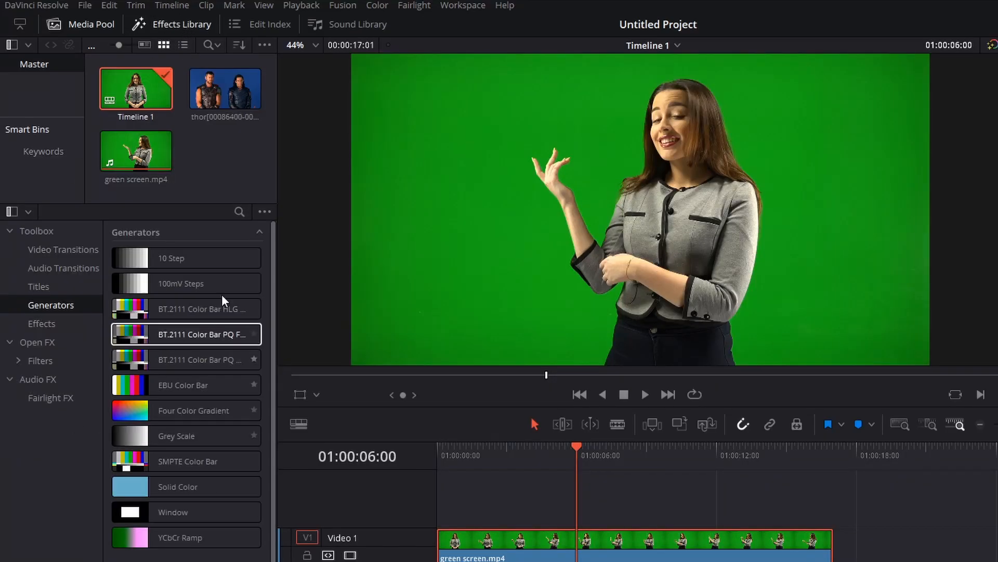
{"action": "left_click_drag", "start_coordinate": [200, 203], "coordinate": [199, 194]}
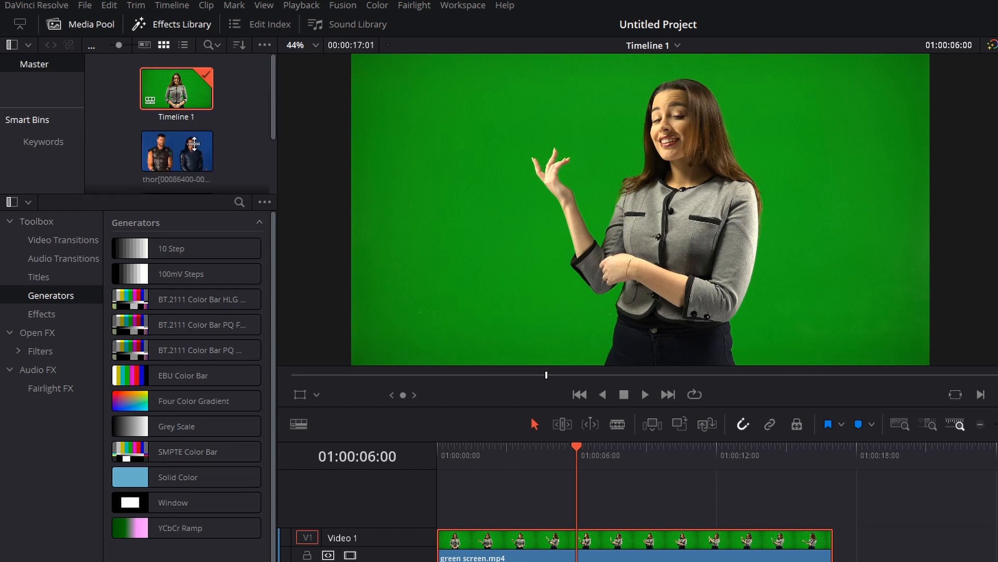
{"action": "left_click", "coordinate": [55, 25]}
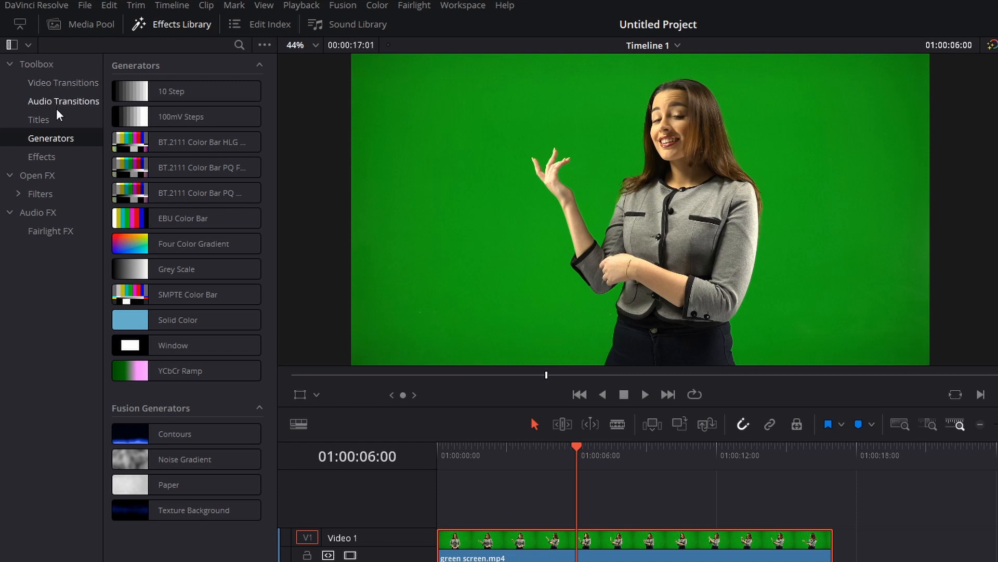
{"action": "left_click", "coordinate": [39, 176]}
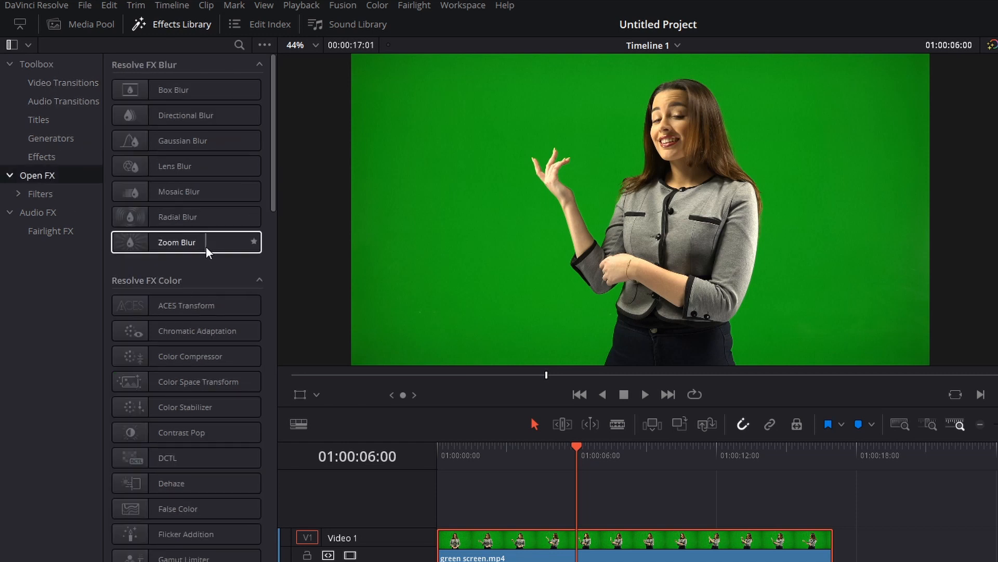
{"action": "scroll", "coordinate": [213, 317], "scroll_direction": "down", "scroll_amount": 5}
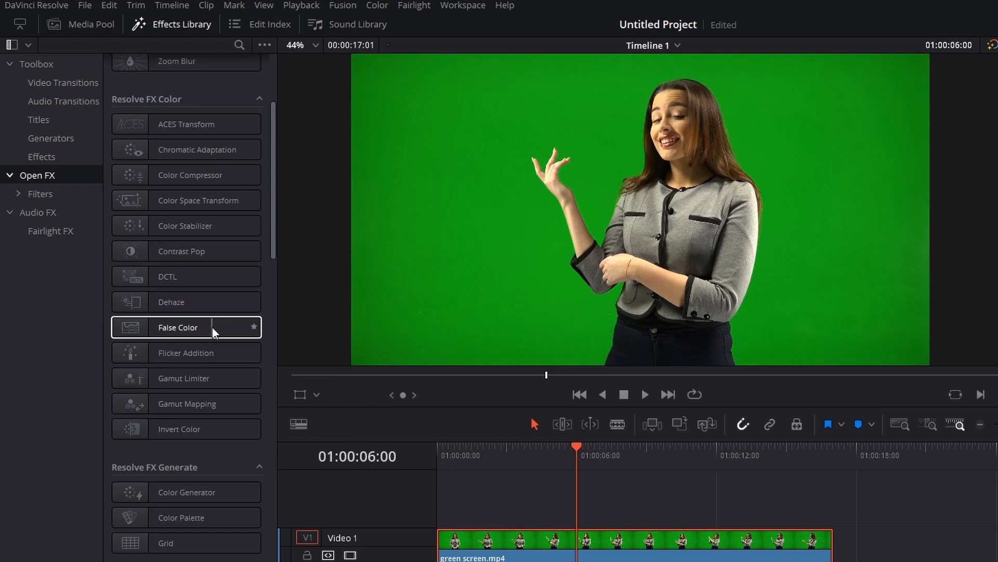
{"action": "scroll", "coordinate": [212, 327], "scroll_direction": "down", "scroll_amount": 5}
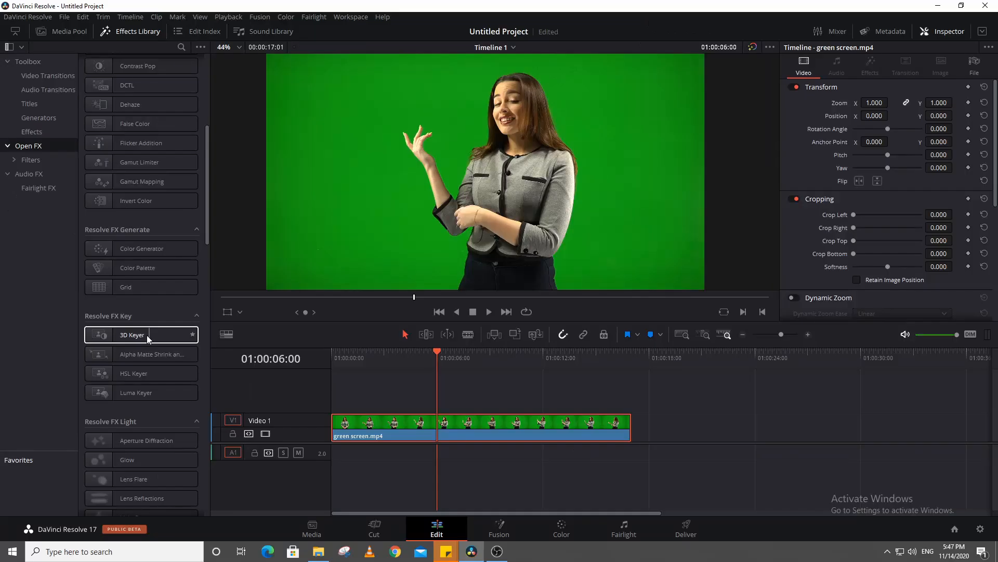
{"action": "left_click_drag", "start_coordinate": [121, 336], "coordinate": [500, 430]}
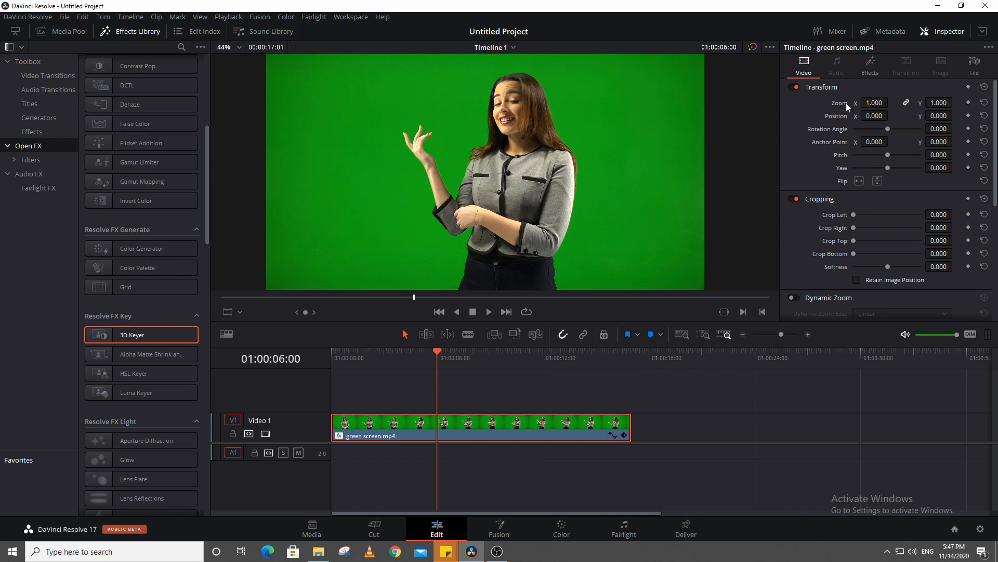
- Show the clip's 3D Keyer settings, activate its color picker and switch the viewer to Open FX Overlay
{"action": "left_click", "coordinate": [869, 71]}
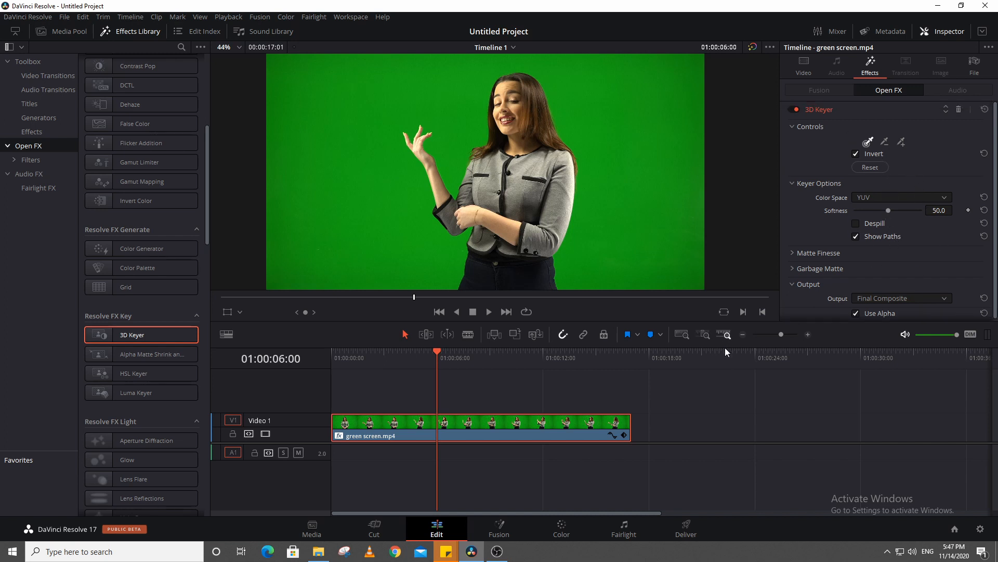
{"action": "left_click_drag", "start_coordinate": [726, 347], "coordinate": [724, 376]}
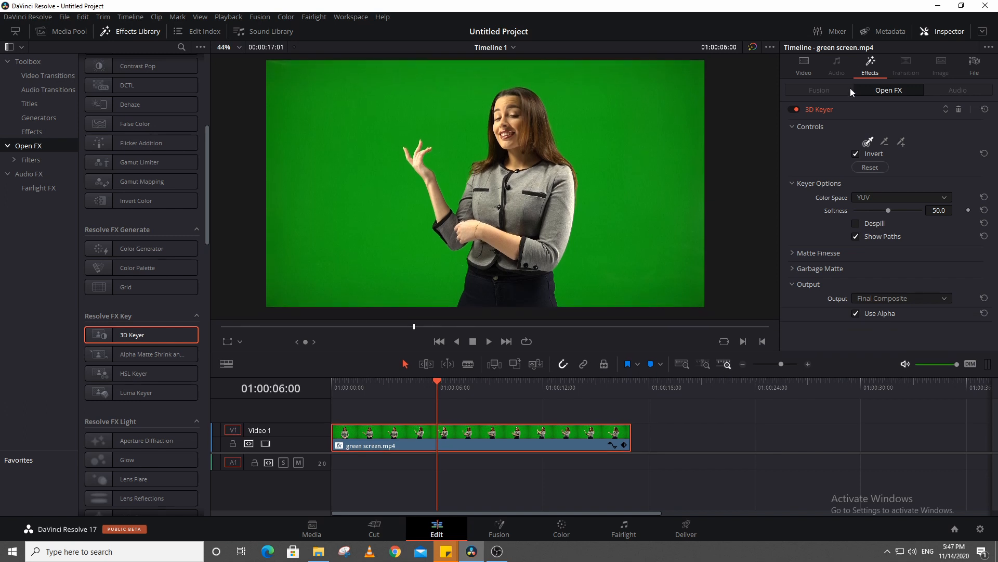
{"action": "left_click", "coordinate": [870, 142]}
{"action": "left_click", "coordinate": [240, 341]}
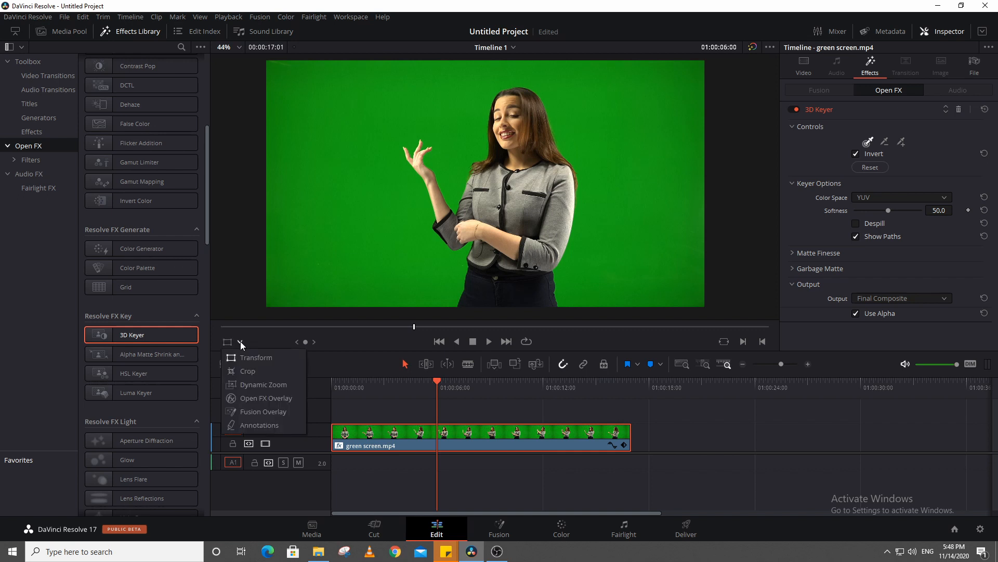
{"action": "left_click", "coordinate": [265, 398]}
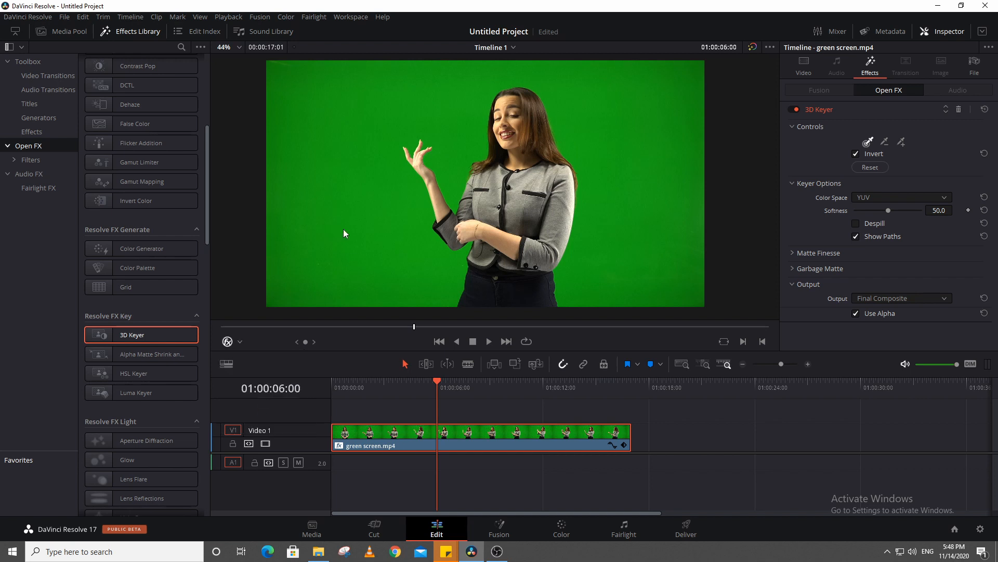
- Hide the effects library, sample the green backdrop with a long vertical stroke right of the woman, and check the key in full screen
{"action": "left_click", "coordinate": [133, 31]}
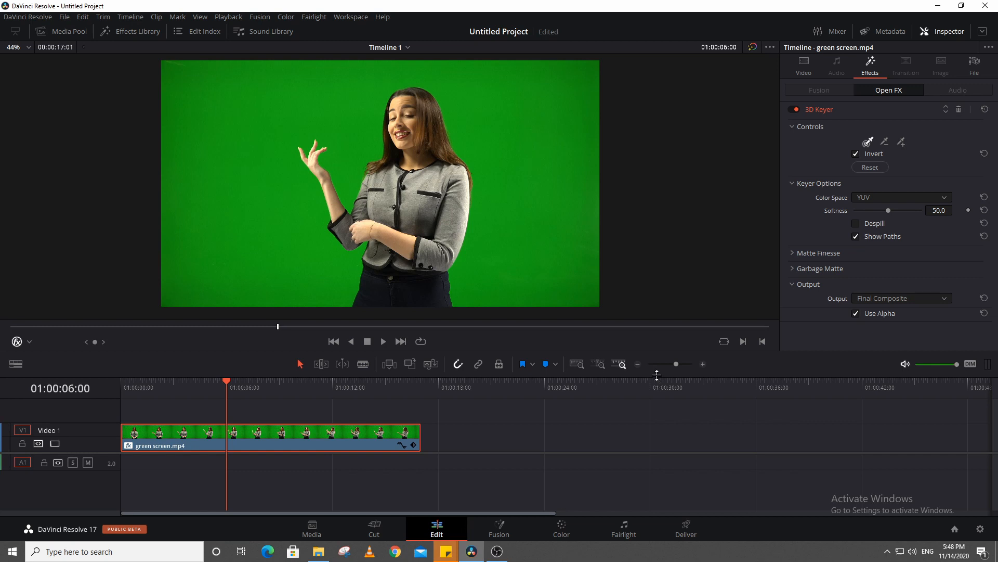
{"action": "left_click_drag", "start_coordinate": [658, 374], "coordinate": [661, 400]}
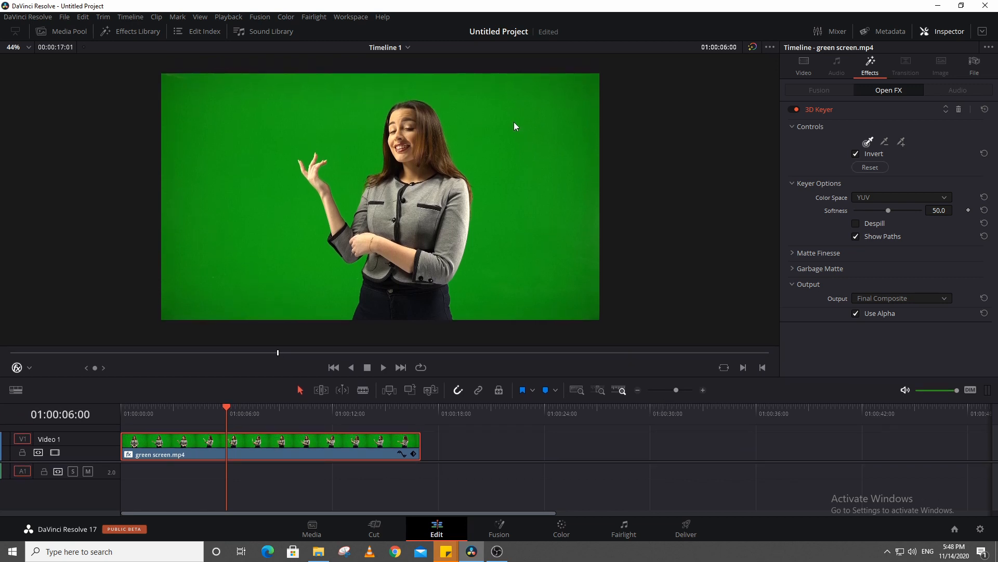
{"action": "left_click_drag", "start_coordinate": [510, 263], "coordinate": [517, 277]}
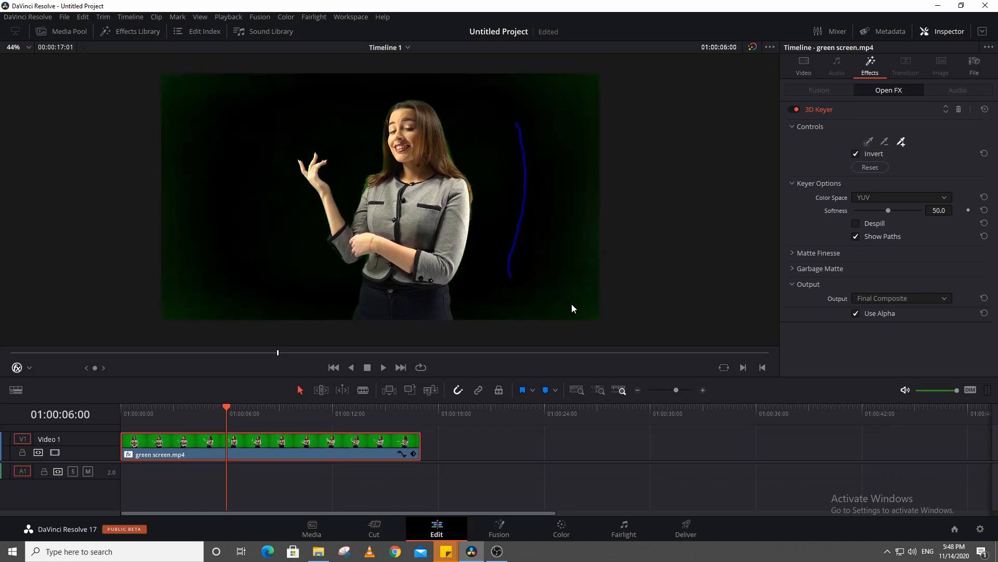
{"action": "mouse_move", "coordinate": [546, 176]}
{"action": "left_mouse_down"}
{"action": "mouse_move", "coordinate": [606, 158]}
{"action": "mouse_move", "coordinate": [573, 165]}
{"action": "left_mouse_up"}
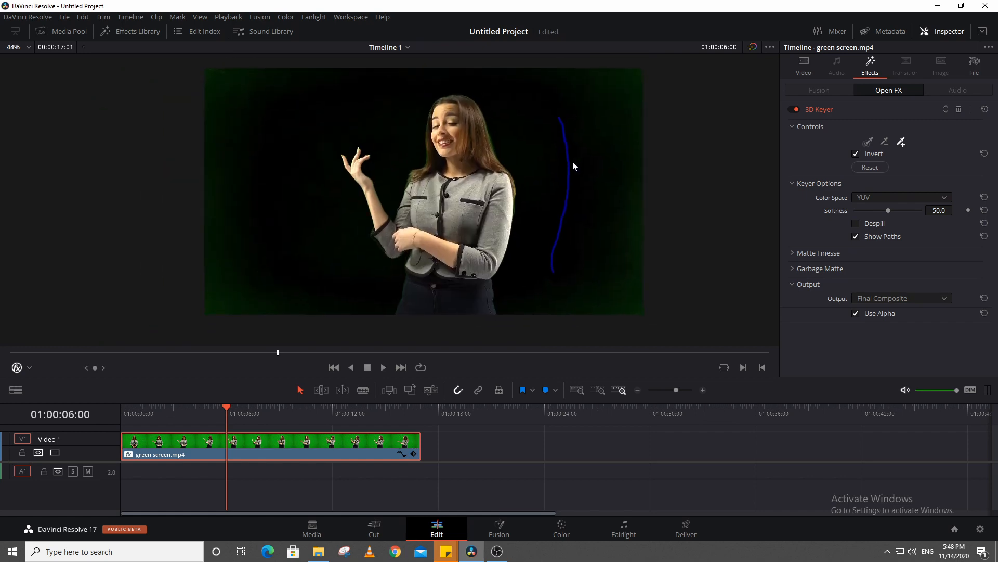
{"action": "key", "text": "p"}
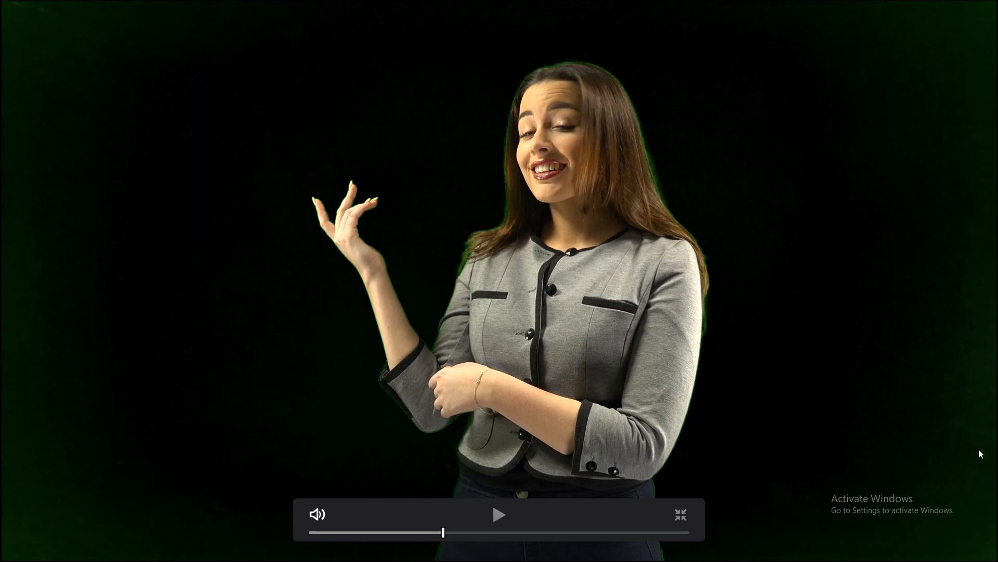
{"action": "left_click", "coordinate": [681, 514]}
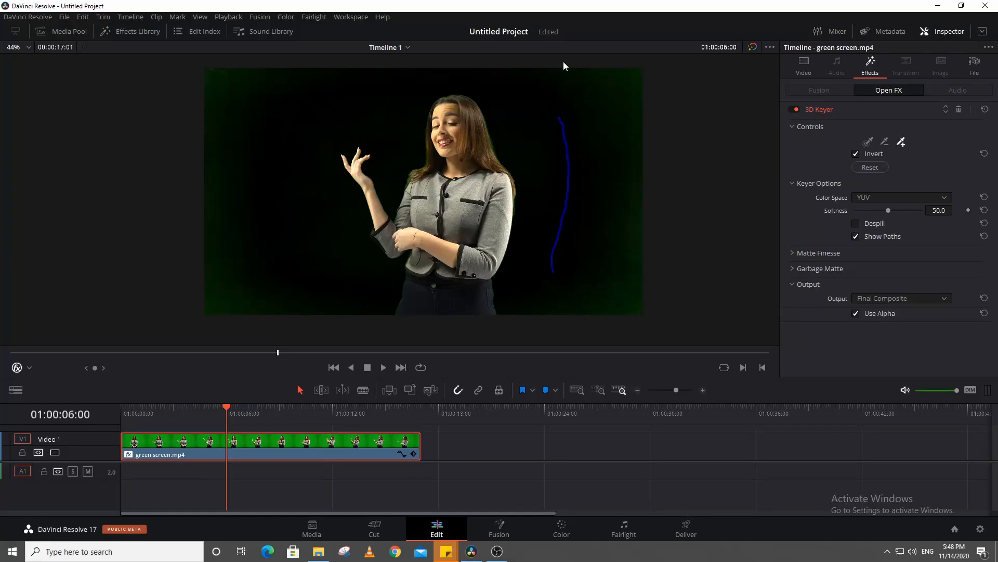
- Add more keyer strokes over the remaining green left of the woman, including along the frame's left edge, and check the key in full screen
{"action": "left_click_drag", "start_coordinate": [213, 97], "coordinate": [222, 196]}
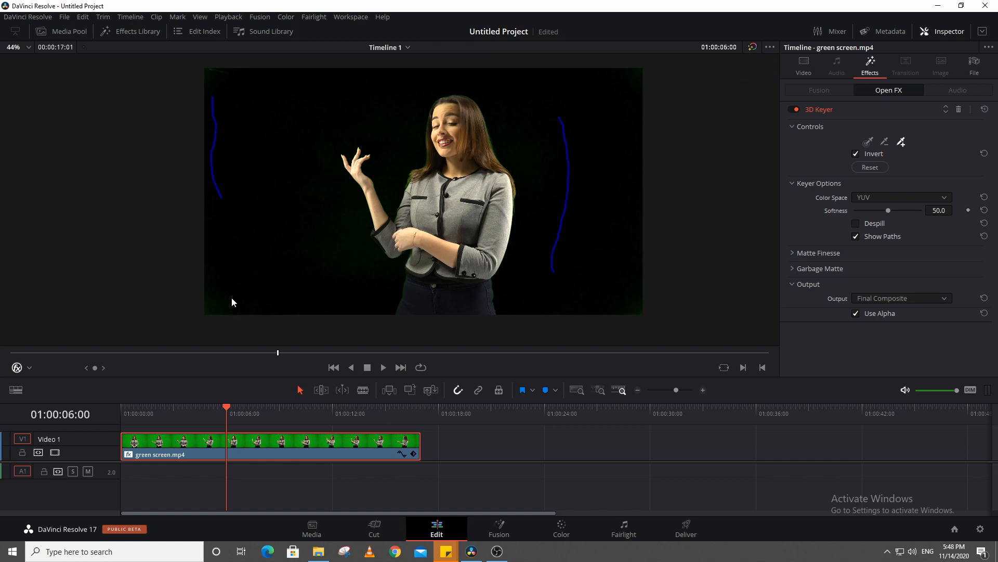
{"action": "left_click_drag", "start_coordinate": [207, 298], "coordinate": [206, 307]}
{"action": "scroll", "coordinate": [494, 154], "scroll_direction": "up", "scroll_amount": 5}
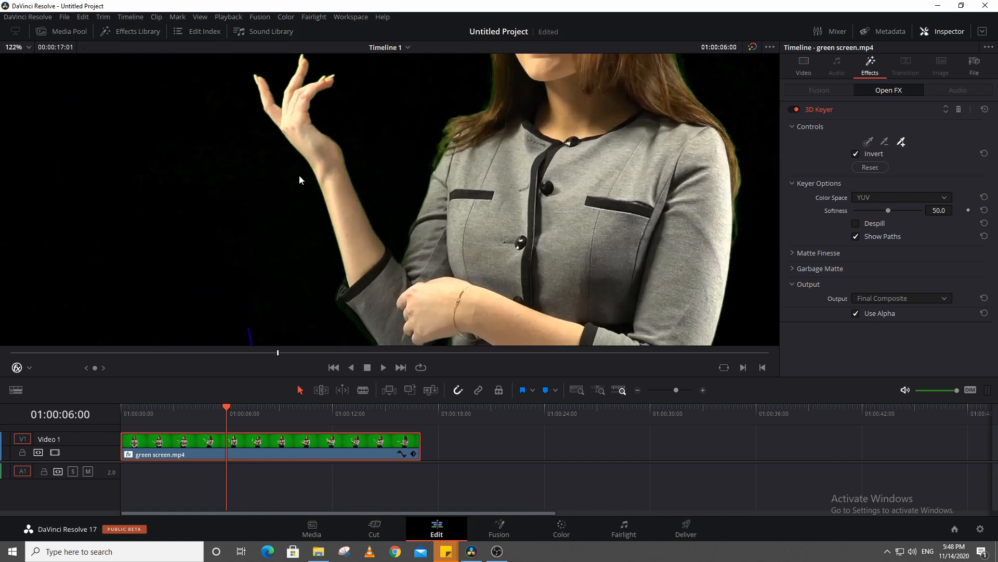
{"action": "scroll", "coordinate": [299, 175], "scroll_direction": "up", "scroll_amount": 2}
{"action": "left_click_drag", "start_coordinate": [333, 190], "coordinate": [451, 236]}
{"action": "key", "text": "ctrl+f"}
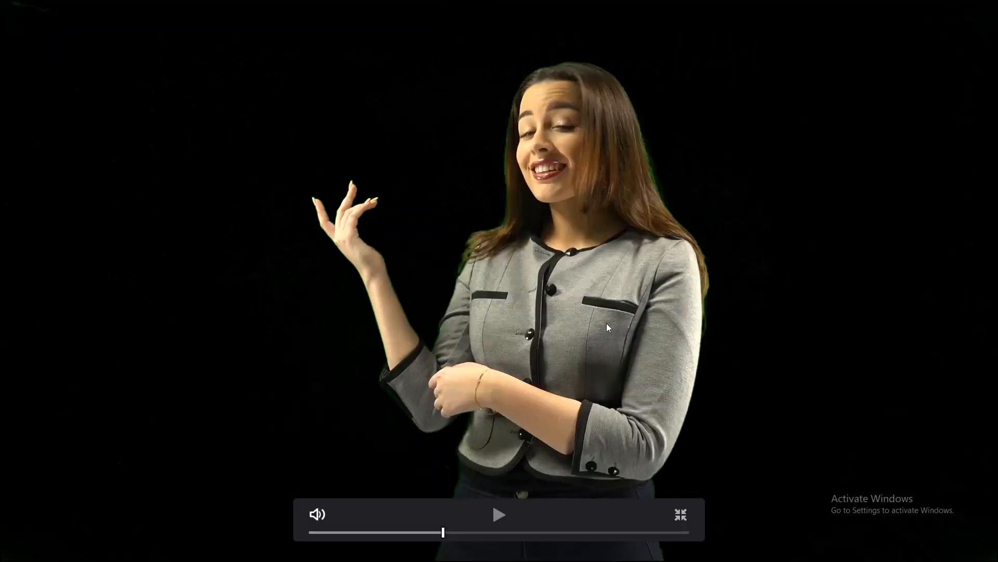
{"action": "key", "text": "Escape"}
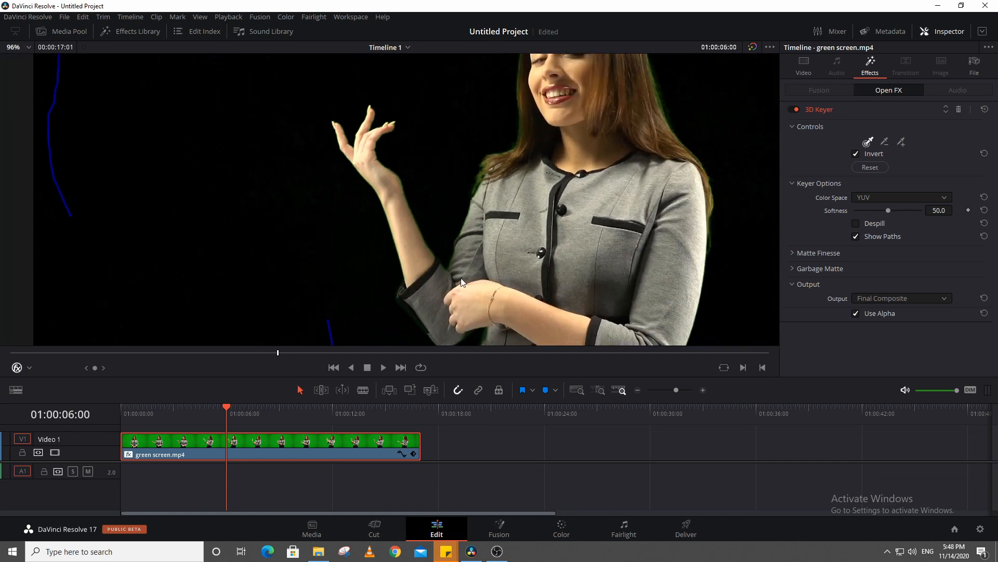
- Expand the keyer's Matte Finesse settings and raise Black Clip to 16.3 to clean up the backdrop around the raised hand
{"action": "left_click", "coordinate": [794, 250]}
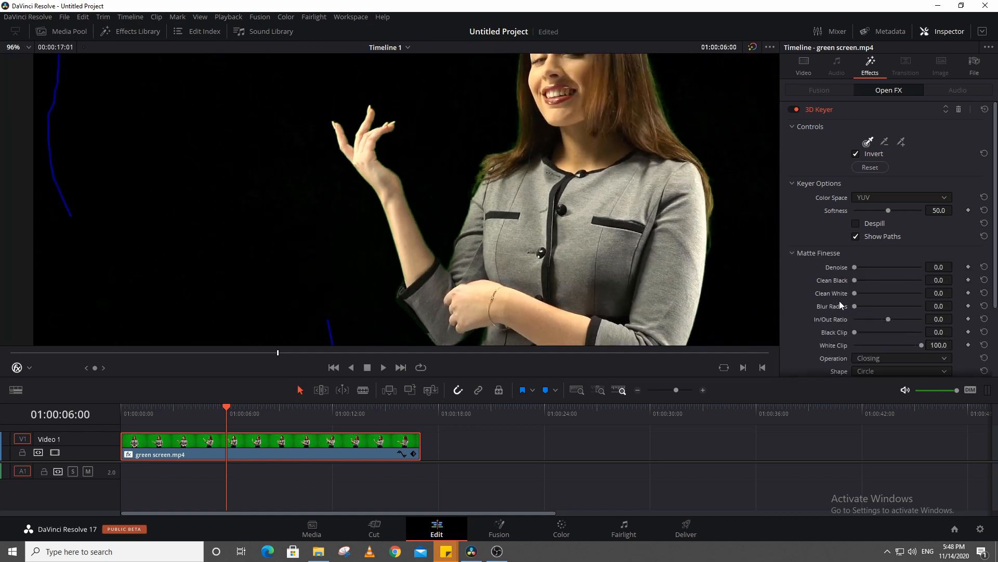
{"action": "scroll", "coordinate": [857, 276], "scroll_direction": "down", "scroll_amount": 2}
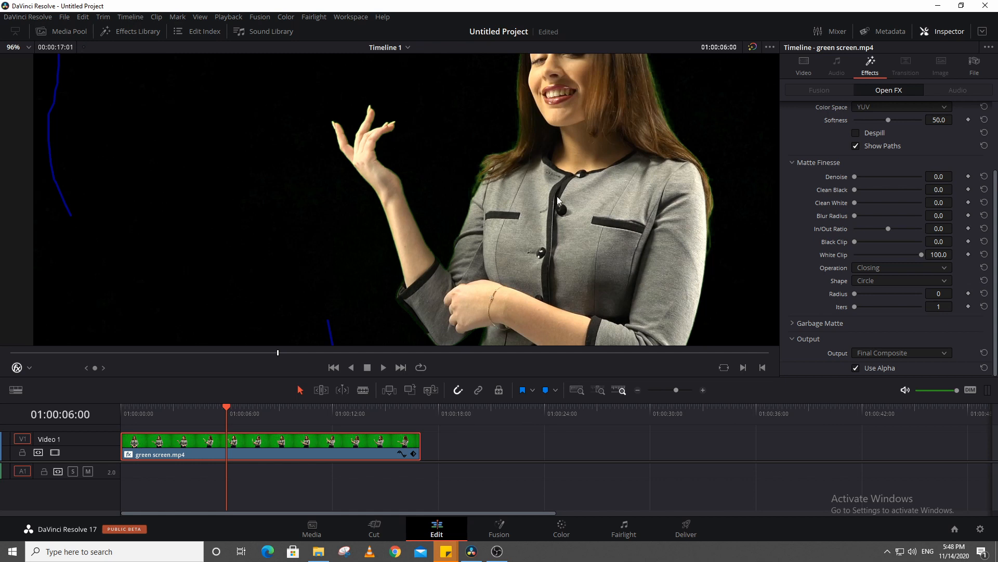
{"action": "left_click_drag", "start_coordinate": [300, 216], "coordinate": [425, 208]}
{"action": "scroll", "coordinate": [392, 178], "scroll_direction": "up", "scroll_amount": 6}
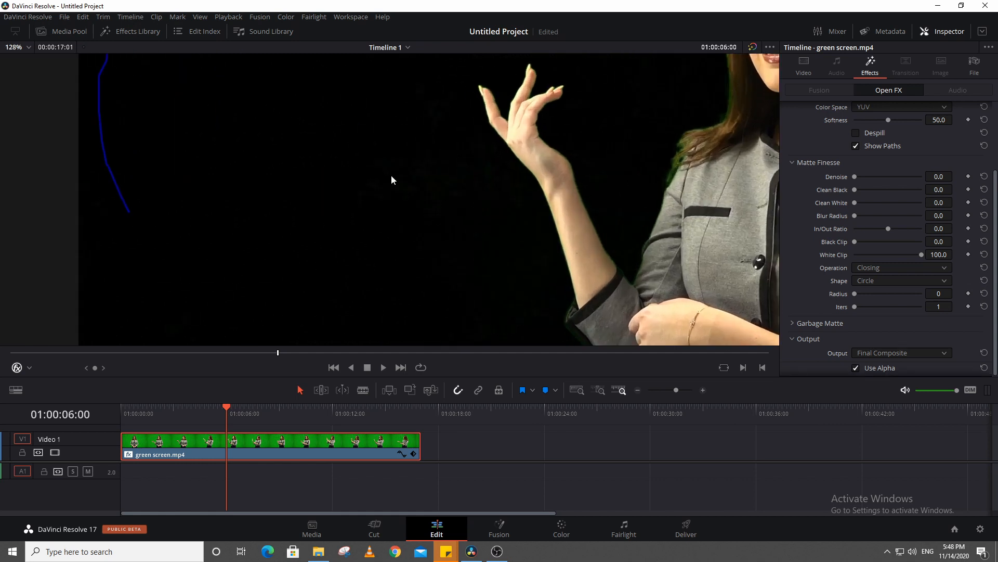
{"action": "left_click_drag", "start_coordinate": [506, 180], "coordinate": [361, 102]}
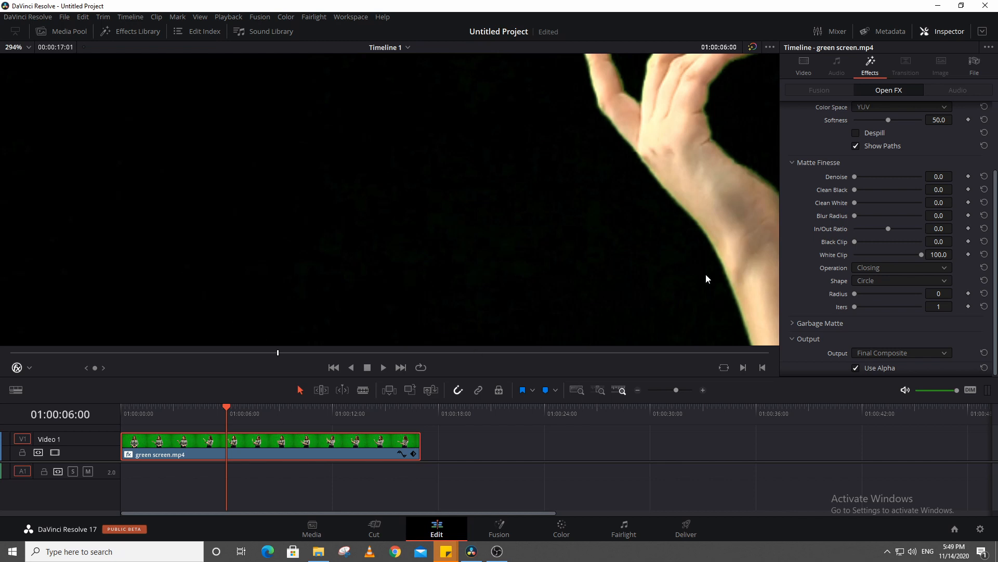
{"action": "left_click_drag", "start_coordinate": [606, 251], "coordinate": [583, 213]}
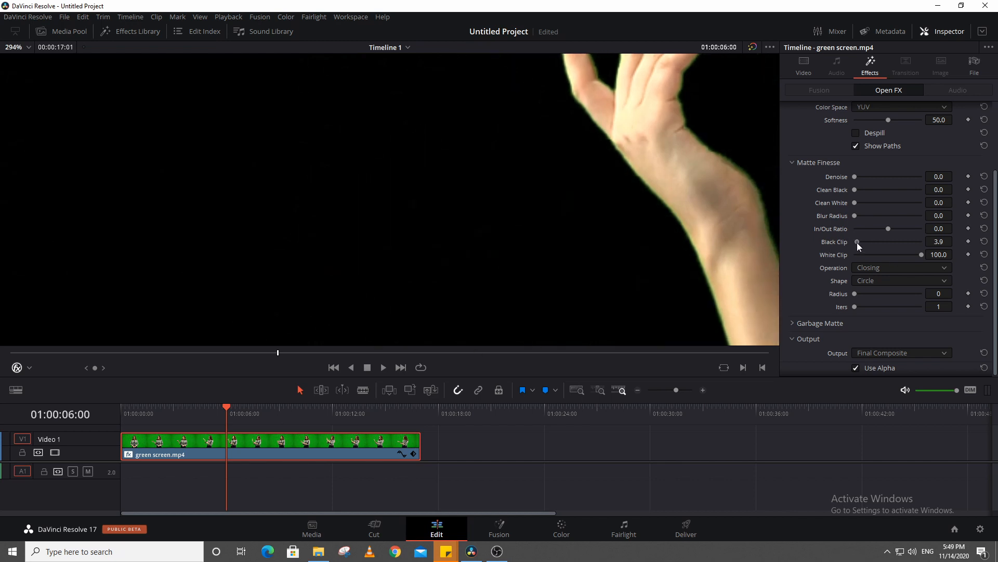
{"action": "left_click_drag", "start_coordinate": [857, 242], "coordinate": [866, 244]}
- Turn off the Open FX overlay and examine the keyed edges around the woman's arm, hair and shoulders up close
{"action": "scroll", "coordinate": [302, 192], "scroll_direction": "down", "scroll_amount": 5}
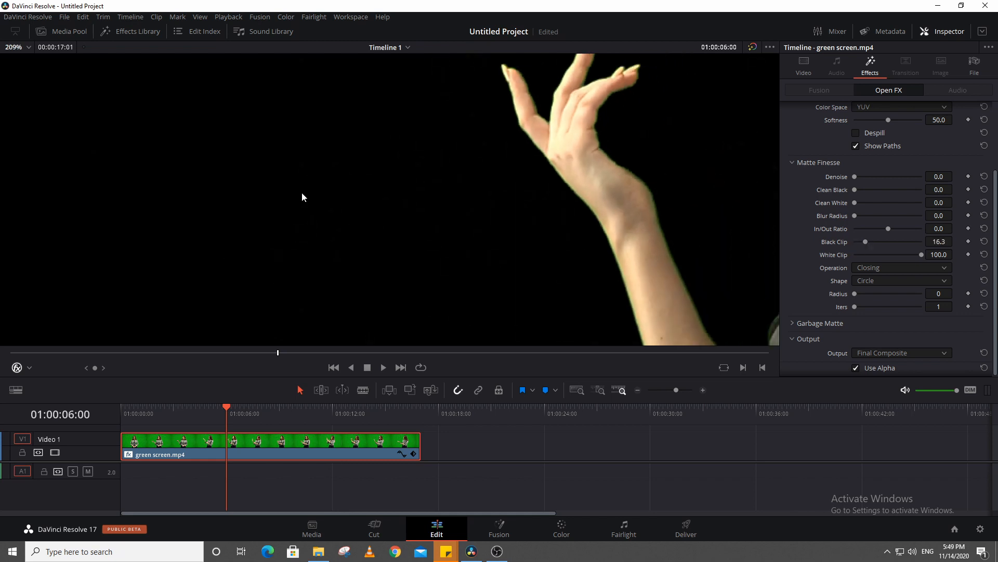
{"action": "scroll", "coordinate": [385, 193], "scroll_direction": "down", "scroll_amount": 5}
{"action": "left_click_drag", "start_coordinate": [631, 220], "coordinate": [537, 198]}
{"action": "scroll", "coordinate": [393, 272], "scroll_direction": "up", "scroll_amount": 3}
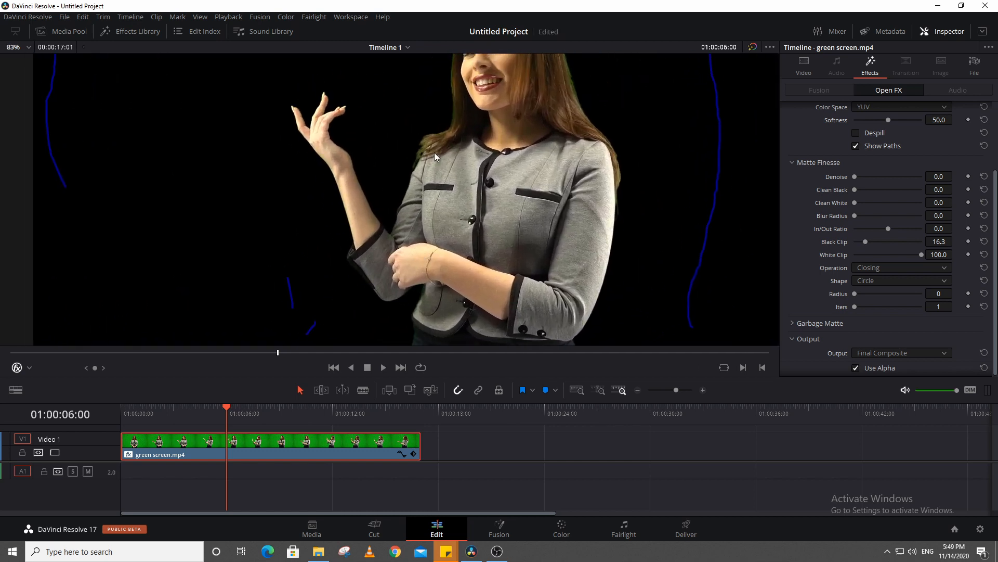
{"action": "left_click", "coordinate": [16, 367]}
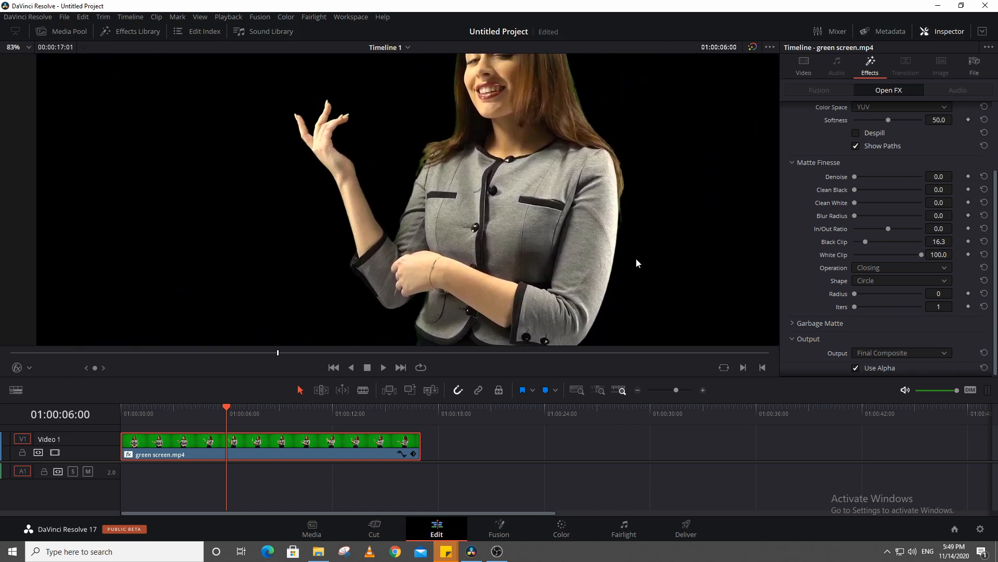
{"action": "left_click_drag", "start_coordinate": [645, 230], "coordinate": [598, 229]}
{"action": "scroll", "coordinate": [426, 229], "scroll_direction": "up", "scroll_amount": 6}
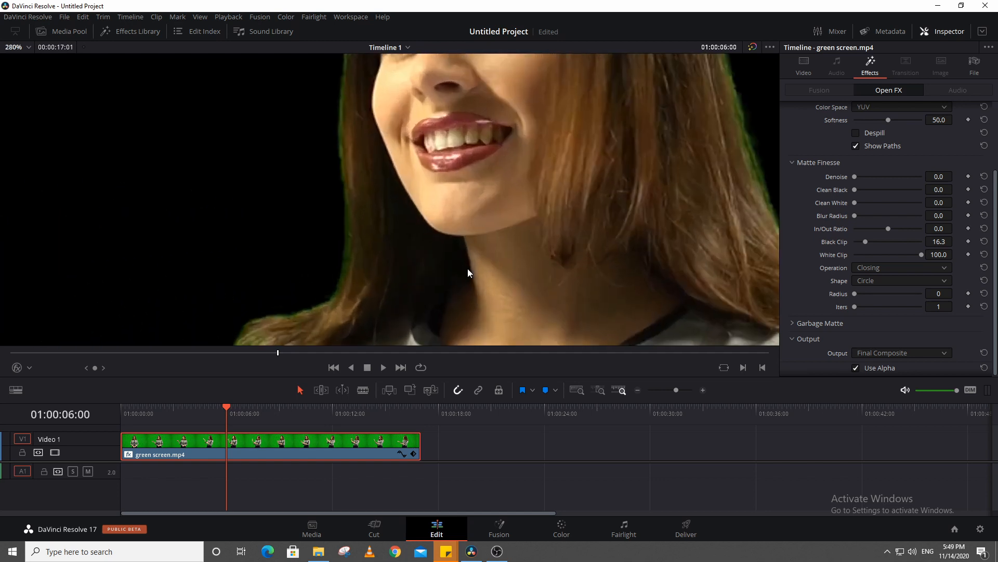
{"action": "scroll", "coordinate": [459, 211], "scroll_direction": "down", "scroll_amount": 3}
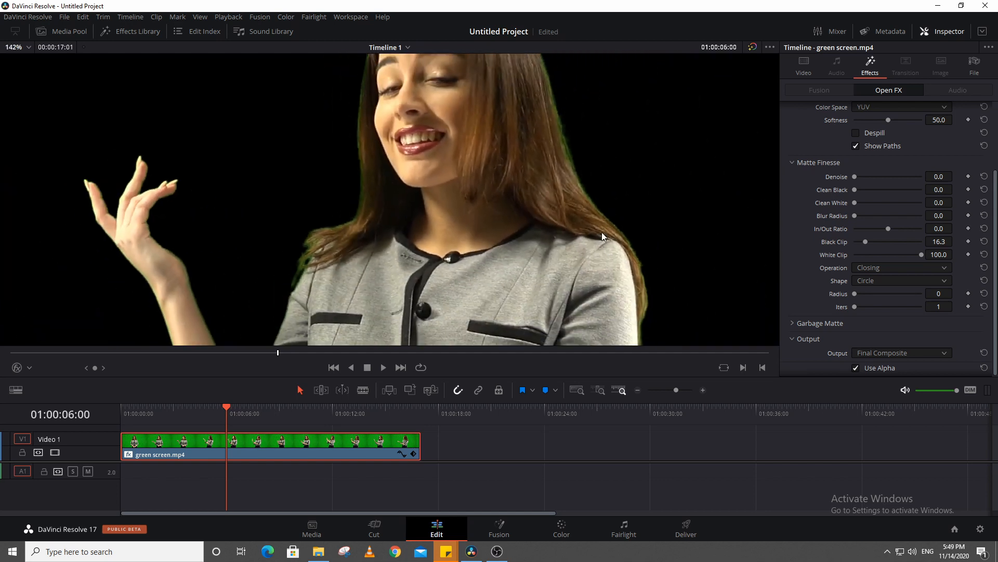
{"action": "scroll", "coordinate": [601, 232], "scroll_direction": "up", "scroll_amount": 6}
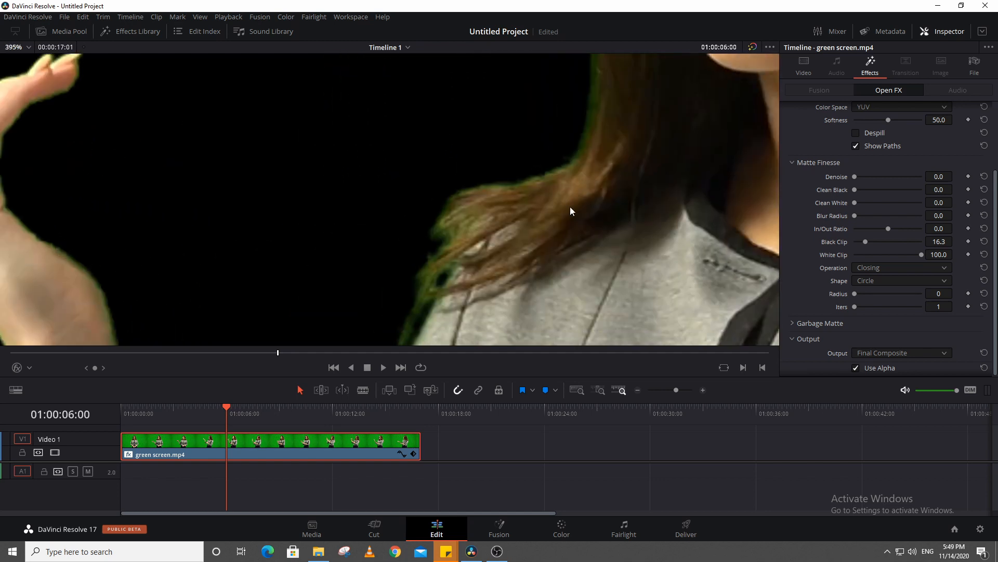
- Raise the keyer's Clean Black to 4.7 while checking the edges around the raised hand
{"action": "scroll", "coordinate": [570, 207], "scroll_direction": "down", "scroll_amount": 3}
{"action": "left_click_drag", "start_coordinate": [172, 156], "coordinate": [408, 185]}
{"action": "scroll", "coordinate": [333, 178], "scroll_direction": "up", "scroll_amount": 4}
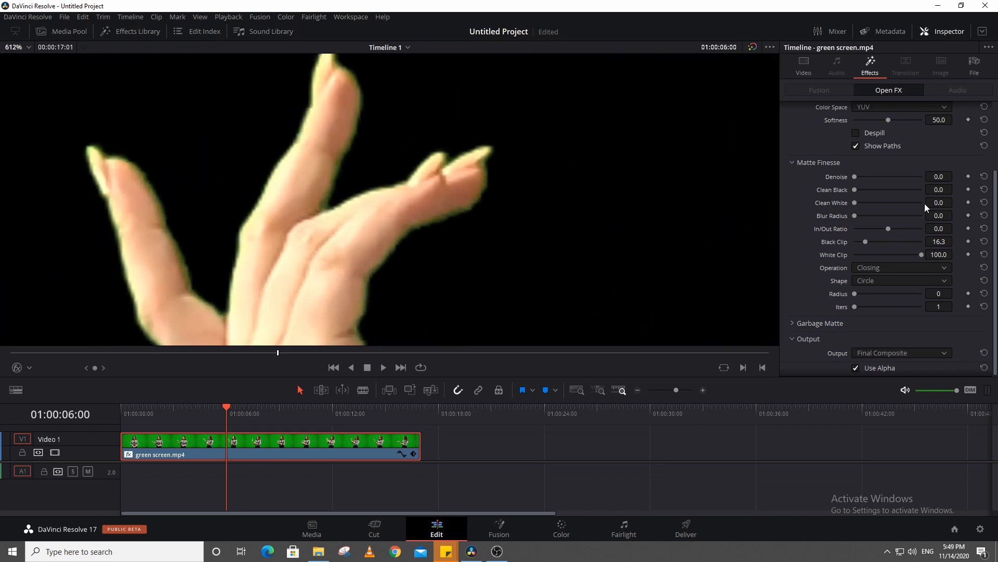
{"action": "mouse_move", "coordinate": [856, 190]}
{"action": "left_mouse_down"}
{"action": "mouse_move", "coordinate": [848, 193]}
{"action": "mouse_move", "coordinate": [865, 189]}
{"action": "mouse_move", "coordinate": [844, 197]}
{"action": "left_mouse_up"}
{"action": "left_click_drag", "start_coordinate": [855, 189], "coordinate": [857, 194]}
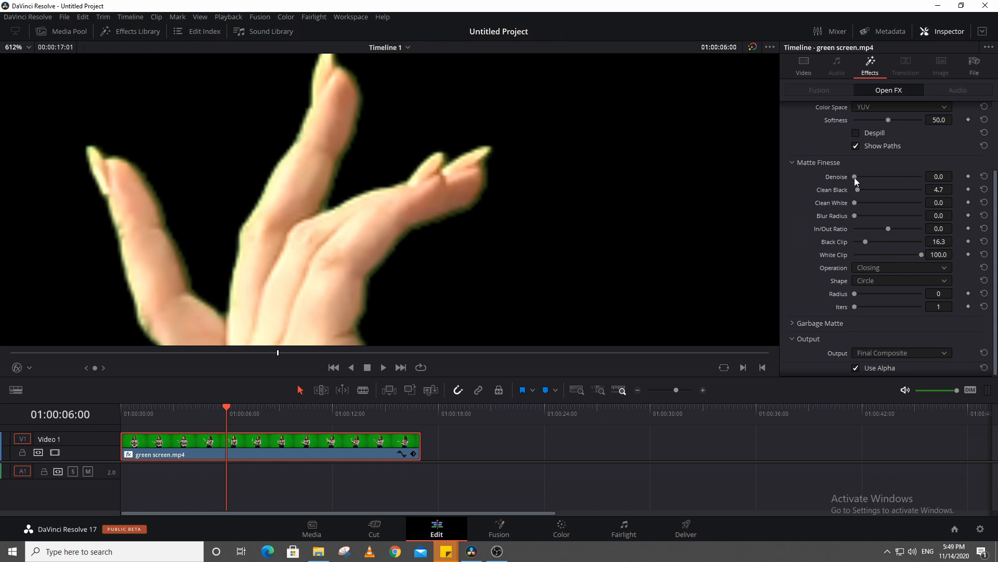
- Try raising the matte's Denoise to about 7.8 and compare the edges around the fingers
{"action": "mouse_move", "coordinate": [854, 177]}
{"action": "left_mouse_down"}
{"action": "mouse_move", "coordinate": [864, 180]}
{"action": "mouse_move", "coordinate": [852, 184]}
{"action": "left_mouse_up"}
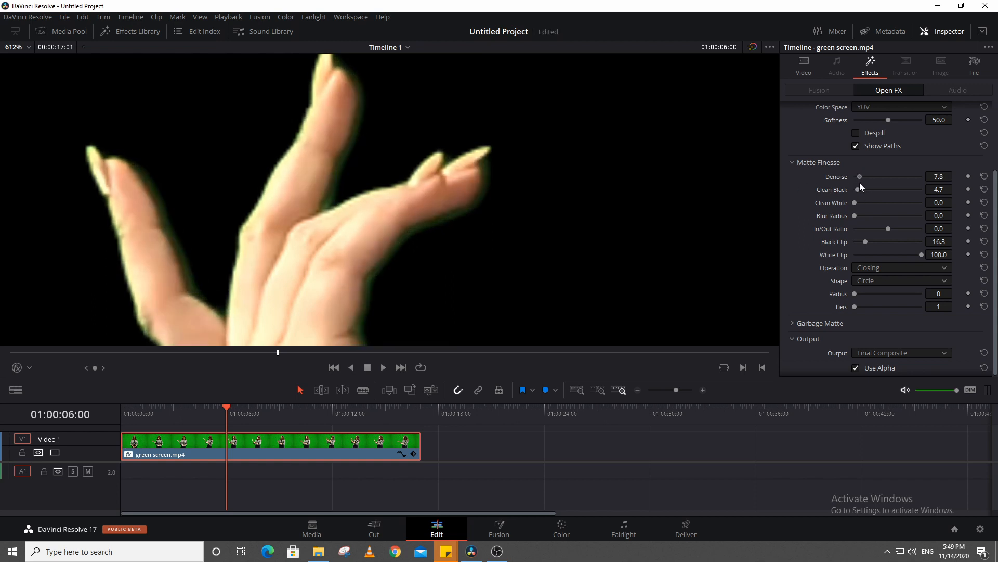
{"action": "scroll", "coordinate": [478, 213], "scroll_direction": "down", "scroll_amount": 2}
{"action": "scroll", "coordinate": [479, 213], "scroll_direction": "down", "scroll_amount": 4}
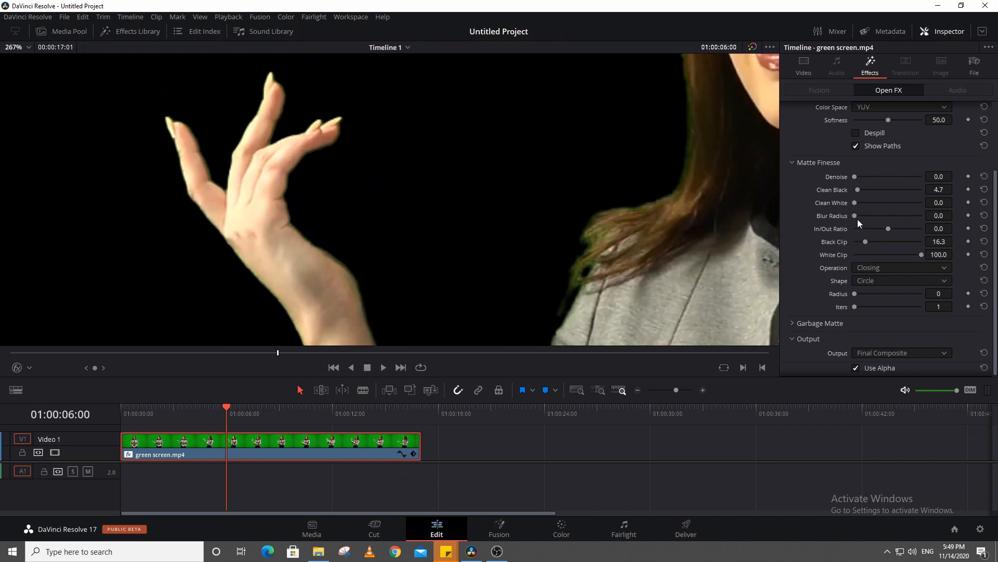
- Try softening the matte around the hand with a Blur Radius of 2 and save the project
{"action": "left_click_drag", "start_coordinate": [854, 216], "coordinate": [845, 218]}
{"action": "scroll", "coordinate": [223, 172], "scroll_direction": "up", "scroll_amount": 4}
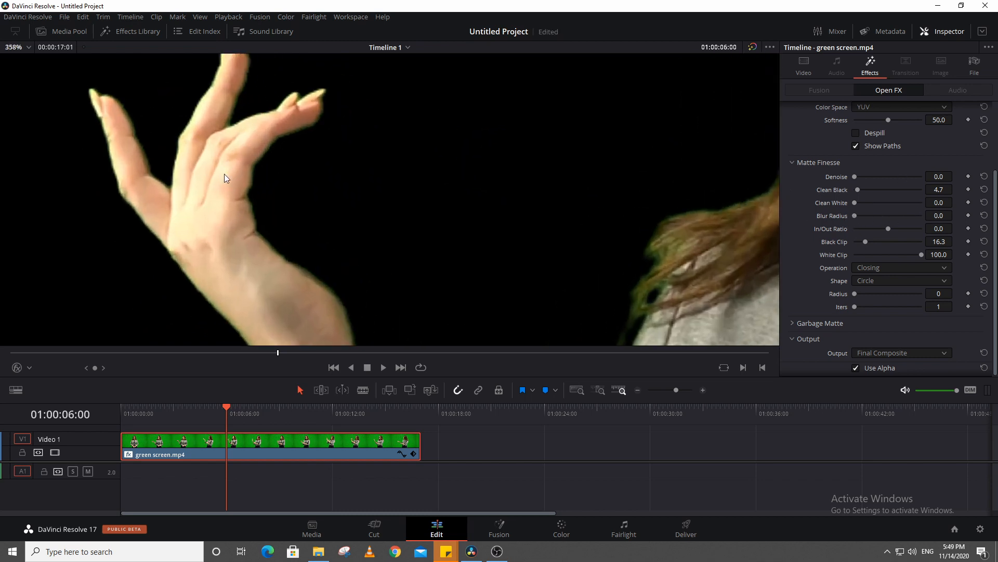
{"action": "scroll", "coordinate": [545, 225], "scroll_direction": "up", "scroll_amount": 2}
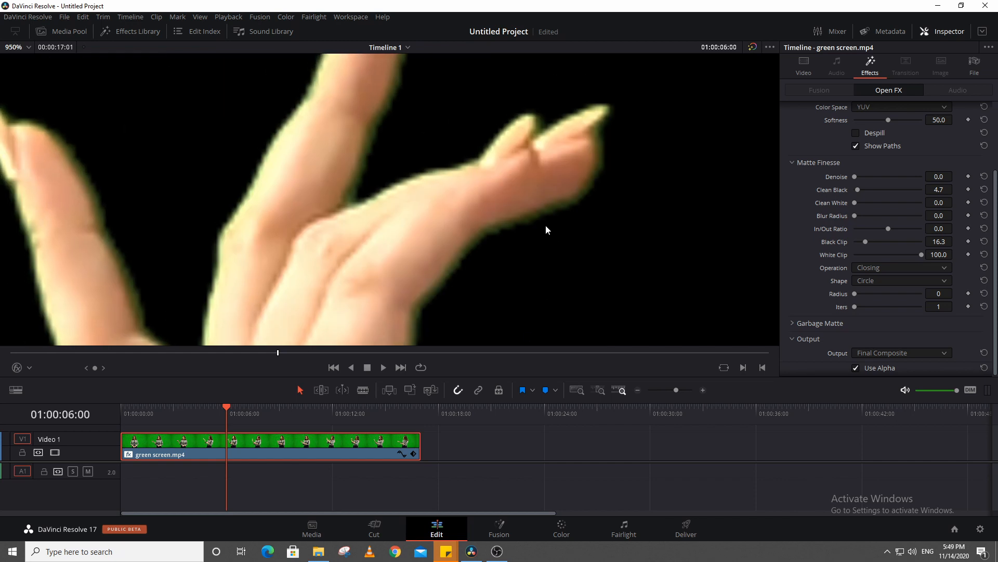
{"action": "left_click", "coordinate": [856, 217]}
{"action": "left_click_drag", "start_coordinate": [856, 217], "coordinate": [854, 217]}
{"action": "left_click", "coordinate": [941, 215]}
{"action": "type", "text": "2"}
{"action": "key", "text": "Return"}
{"action": "key", "text": "ctrl+s"}
- Set the matte's Blur Radius to 5 and save the project
{"action": "left_click", "coordinate": [949, 215]}
{"action": "type", "text": "5"}
{"action": "key", "text": "Return"}
{"action": "key", "text": "ctrl+s"}
- Examine the key around the woman's hand, hair and jacket up close and in the whole frame, testing Clean White
{"action": "scroll", "coordinate": [450, 233], "scroll_direction": "down", "scroll_amount": 10}
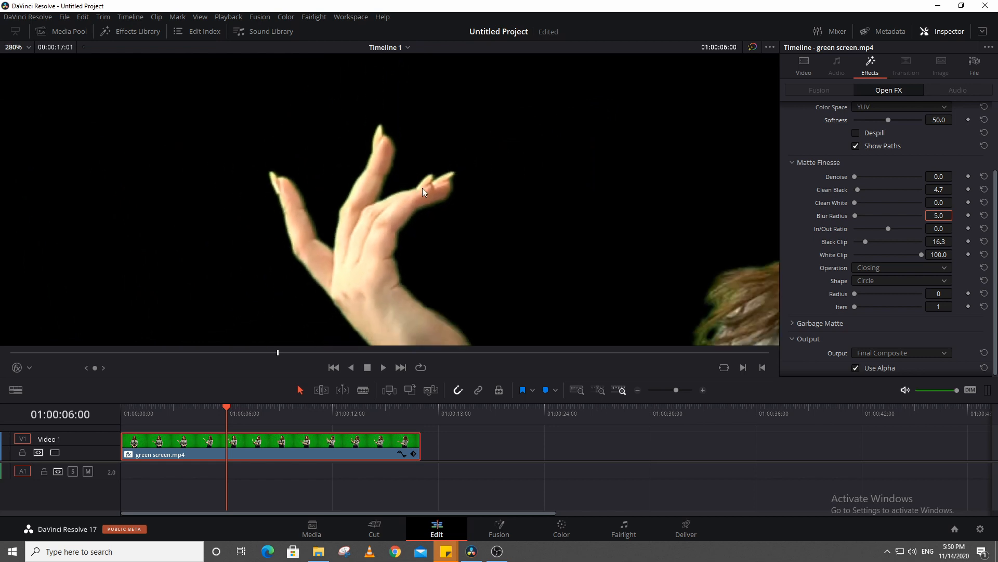
{"action": "scroll", "coordinate": [513, 177], "scroll_direction": "down", "scroll_amount": 5}
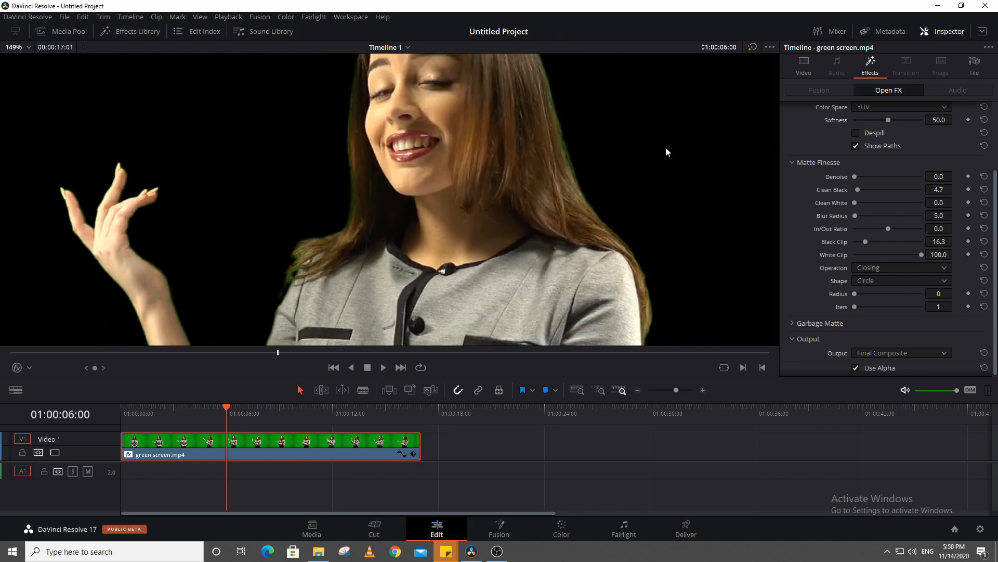
{"action": "scroll", "coordinate": [513, 216], "scroll_direction": "up", "scroll_amount": 6}
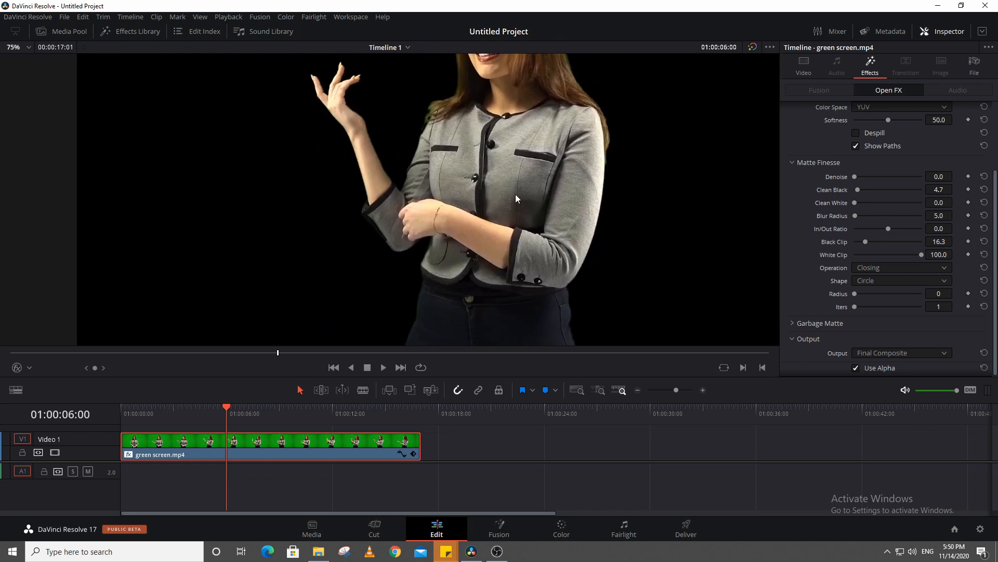
{"action": "scroll", "coordinate": [510, 255], "scroll_direction": "up", "scroll_amount": 4}
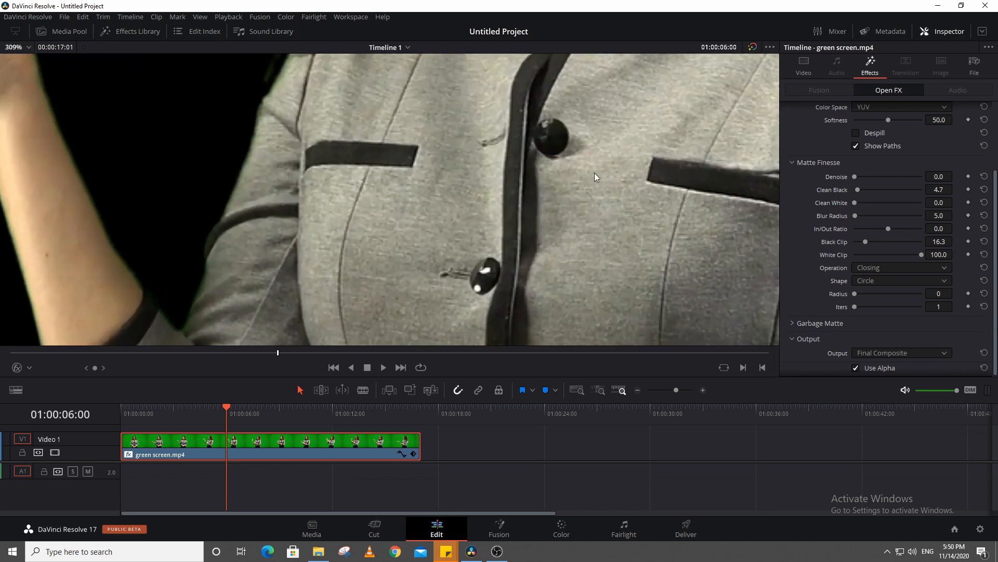
{"action": "scroll", "coordinate": [595, 173], "scroll_direction": "down", "scroll_amount": 3}
{"action": "mouse_move", "coordinate": [858, 204]}
{"action": "left_mouse_down"}
{"action": "mouse_move", "coordinate": [884, 207]}
{"action": "mouse_move", "coordinate": [867, 209]}
{"action": "mouse_move", "coordinate": [883, 217]}
{"action": "mouse_move", "coordinate": [857, 215]}
{"action": "left_mouse_up"}
{"action": "scroll", "coordinate": [492, 183], "scroll_direction": "down", "scroll_amount": 5}
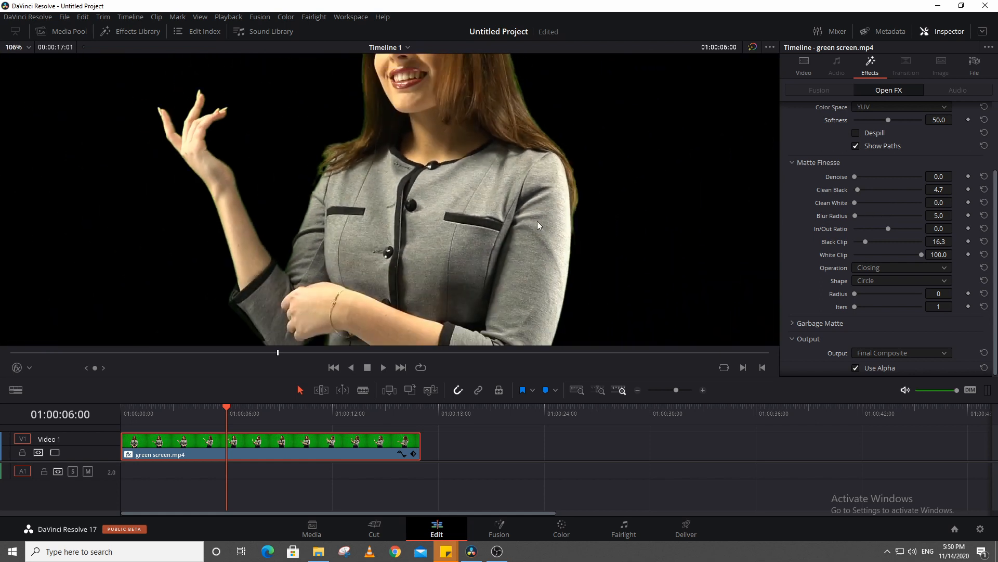
{"action": "scroll", "coordinate": [544, 224], "scroll_direction": "down", "scroll_amount": 2}
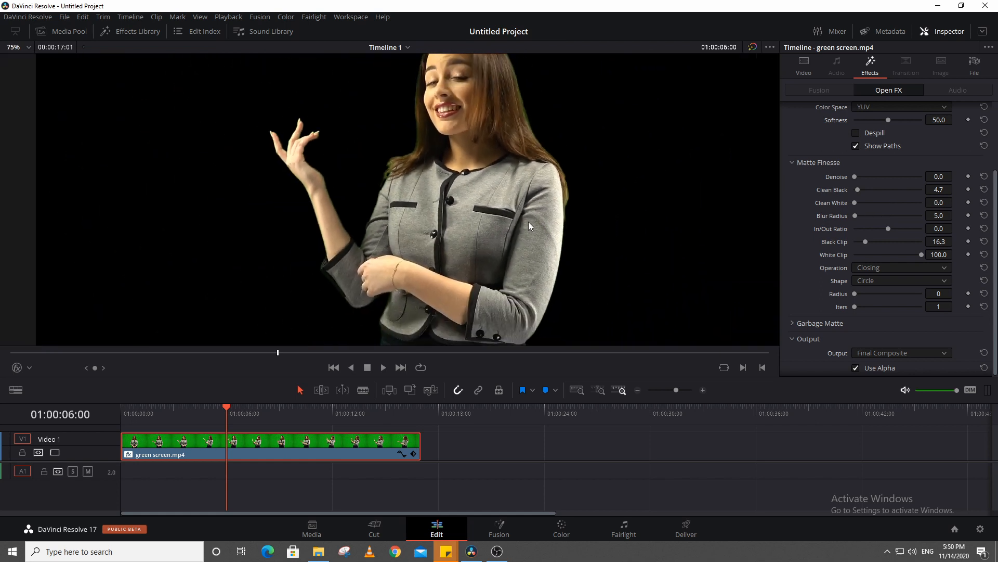
{"action": "scroll", "coordinate": [536, 244], "scroll_direction": "down", "scroll_amount": 1}
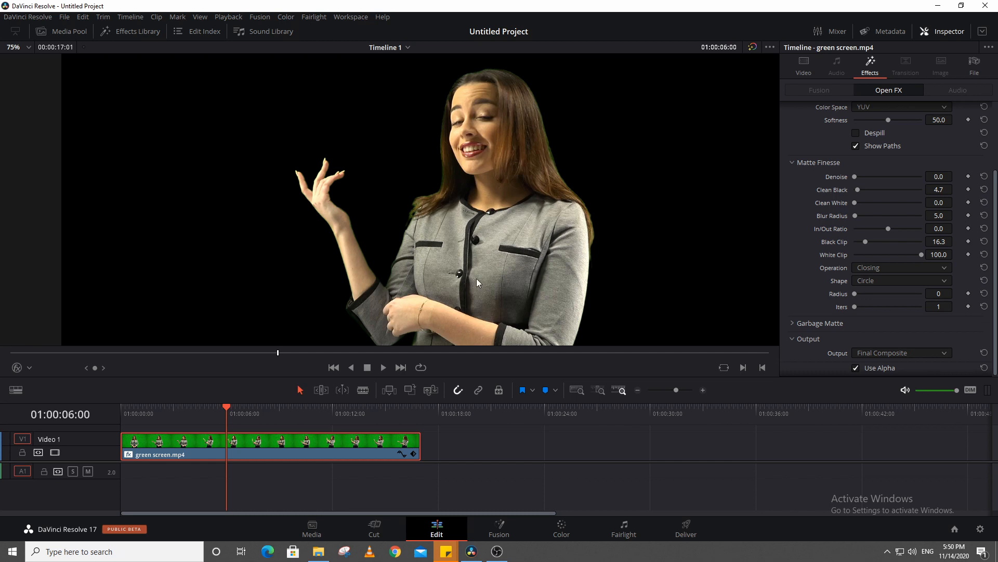
{"action": "scroll", "coordinate": [476, 279], "scroll_direction": "up", "scroll_amount": 5}
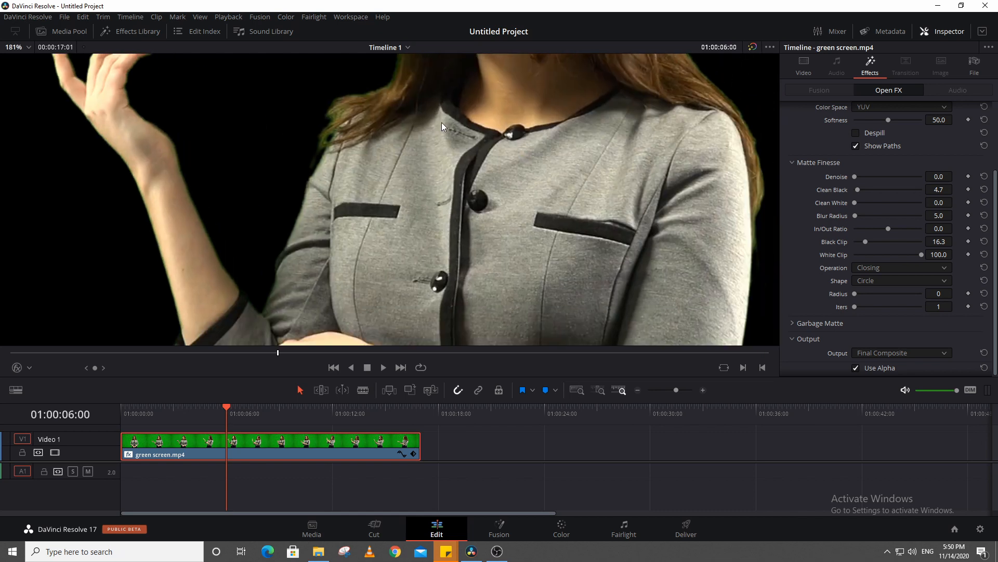
{"action": "scroll", "coordinate": [442, 152], "scroll_direction": "down", "scroll_amount": 6}
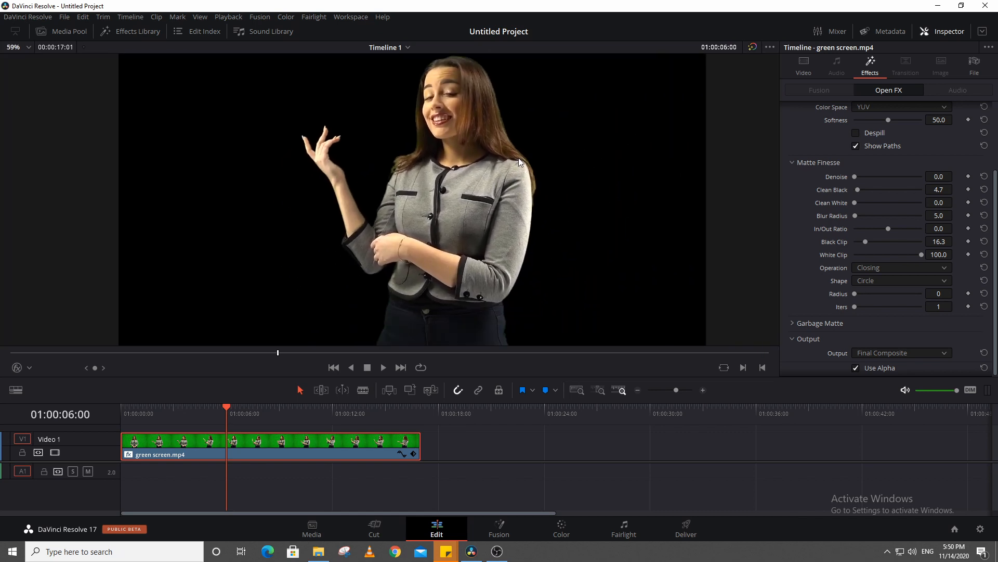
{"action": "left_click_drag", "start_coordinate": [519, 157], "coordinate": [493, 186]}
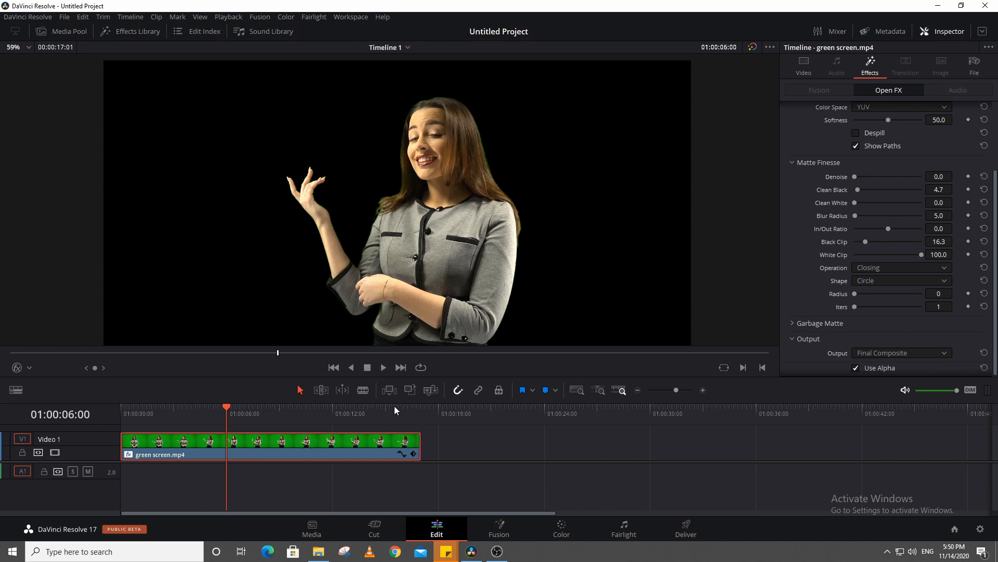
{"action": "left_click_drag", "start_coordinate": [395, 132], "coordinate": [422, 110]}
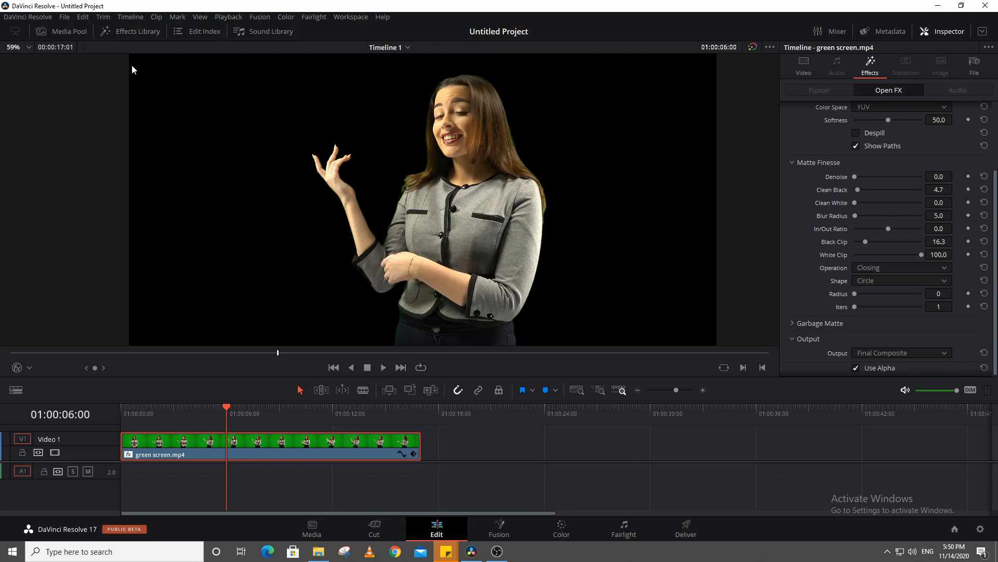
- Show the generators in the effects library and move green screen.mp4 up to a new Video 2 track
{"action": "left_click", "coordinate": [138, 32]}
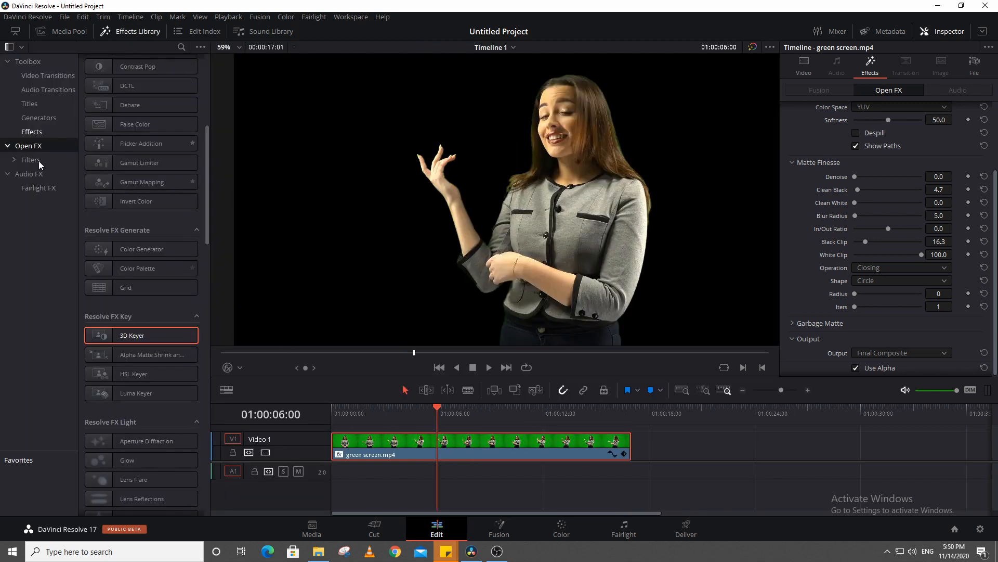
{"action": "left_click", "coordinate": [38, 118]}
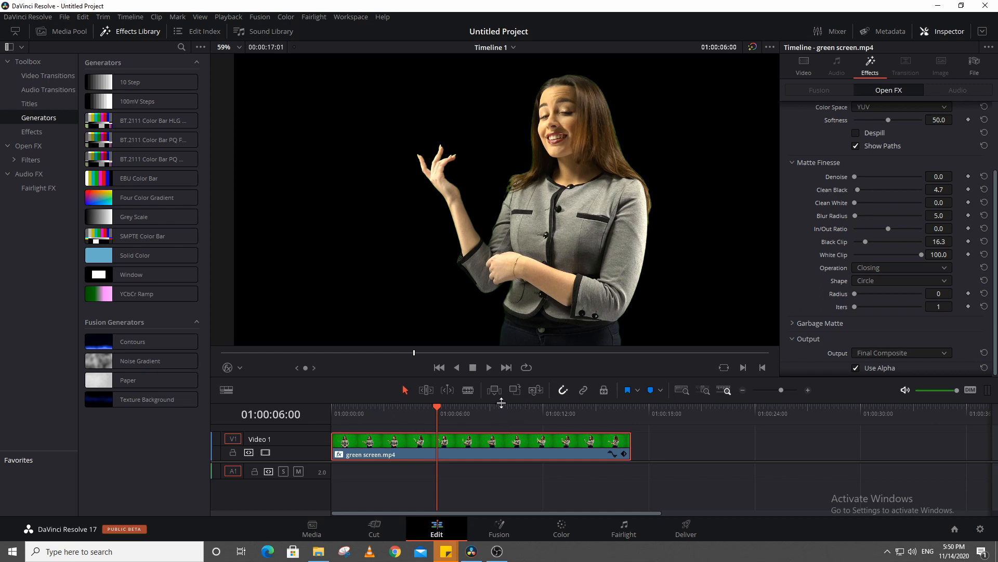
{"action": "left_click_drag", "start_coordinate": [501, 403], "coordinate": [497, 348]}
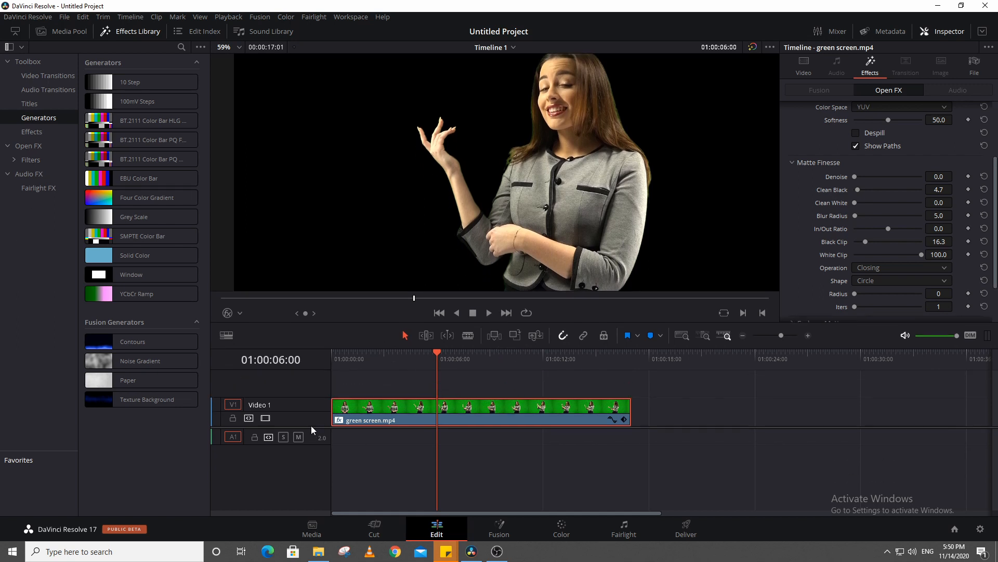
{"action": "left_click_drag", "start_coordinate": [310, 428], "coordinate": [312, 471]}
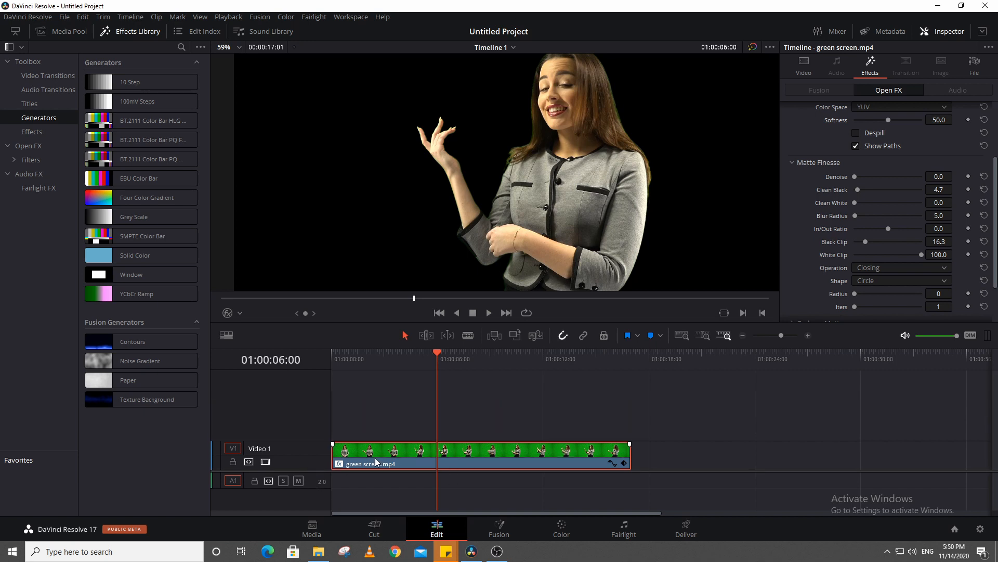
{"action": "left_click_drag", "start_coordinate": [376, 461], "coordinate": [375, 433]}
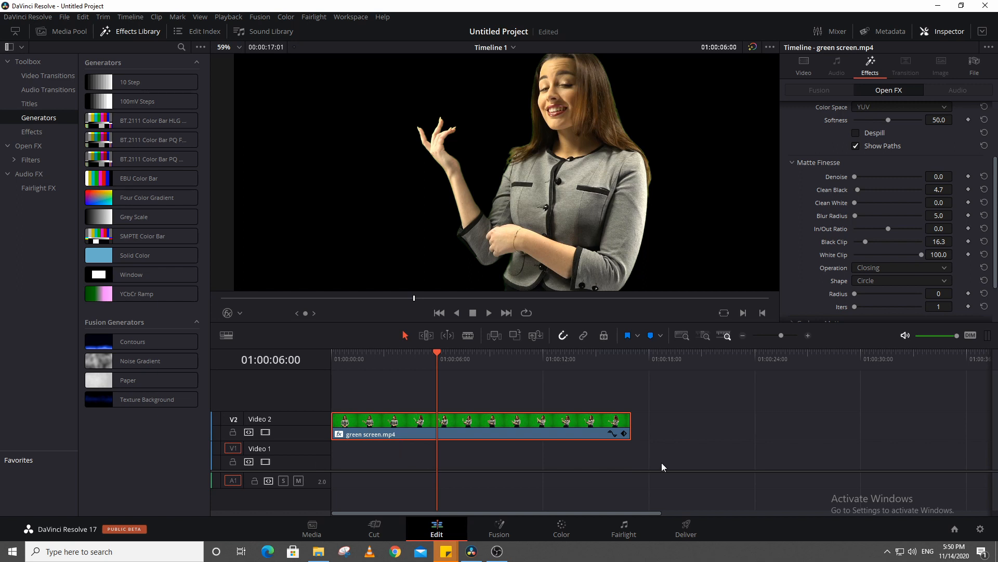
{"action": "left_click_drag", "start_coordinate": [653, 456], "coordinate": [356, 474]}
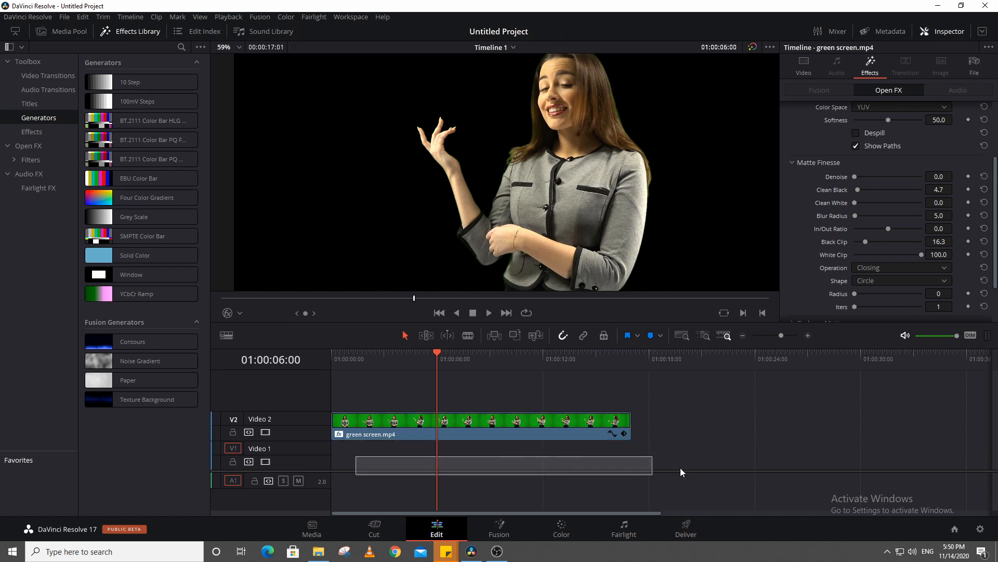
- Place the Grey Scale generator on Video 1 beneath the full length of green screen.mp4, and hide the effects library
{"action": "mouse_move", "coordinate": [106, 85]}
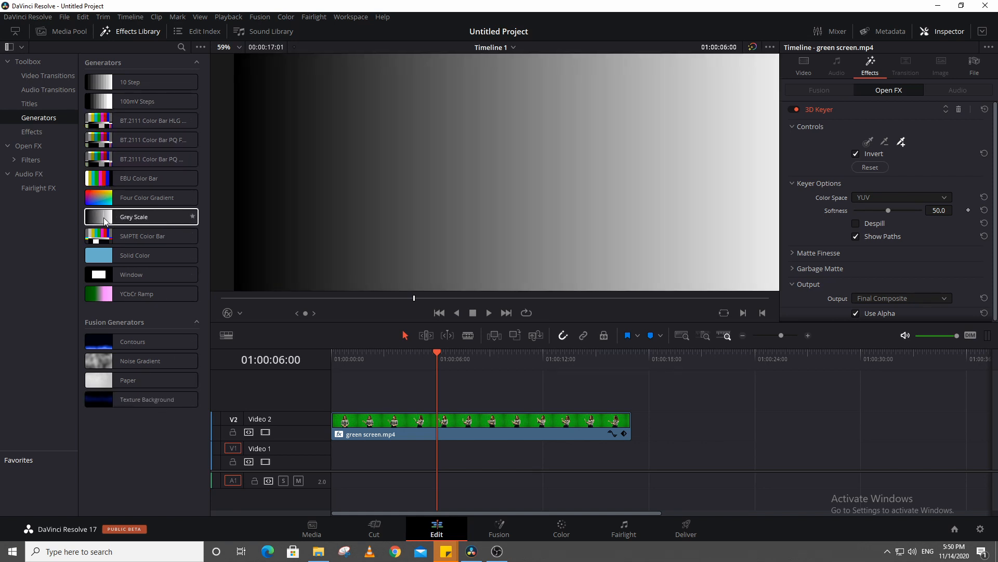
{"action": "left_click_drag", "start_coordinate": [106, 221], "coordinate": [330, 466]}
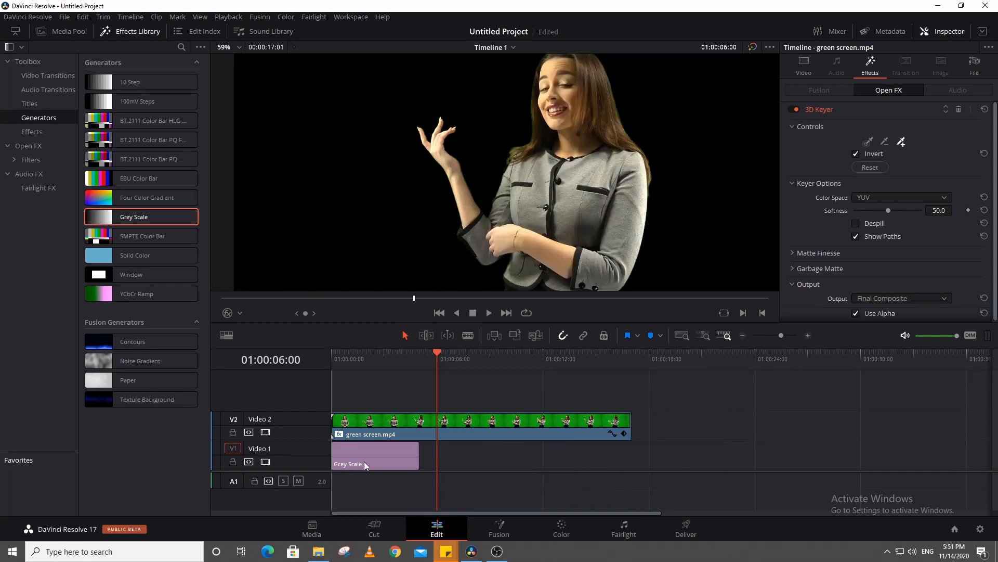
{"action": "left_click", "coordinate": [402, 460]}
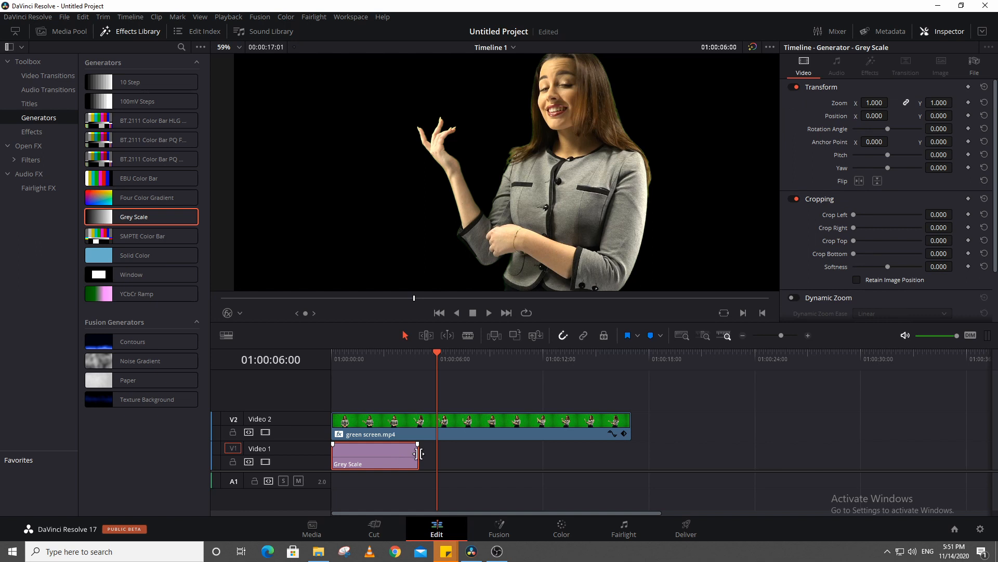
{"action": "left_click_drag", "start_coordinate": [420, 453], "coordinate": [632, 471]}
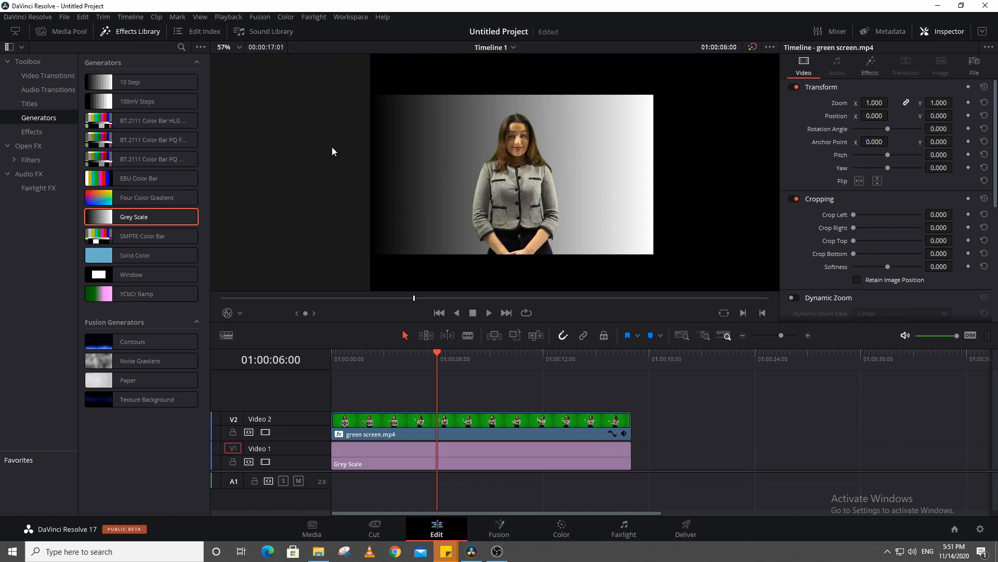
{"action": "left_click", "coordinate": [110, 31]}
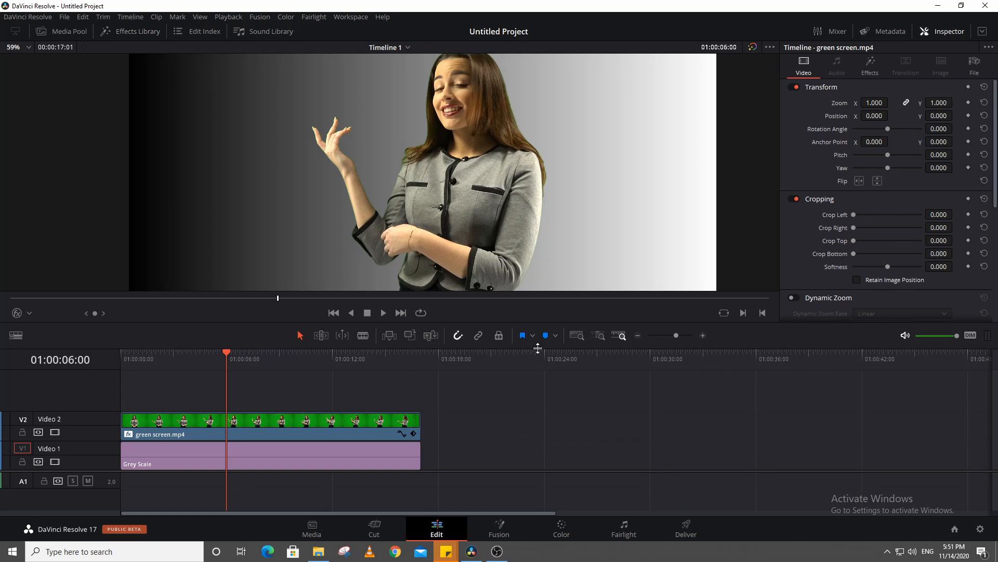
{"action": "left_click_drag", "start_coordinate": [537, 347], "coordinate": [537, 391]}
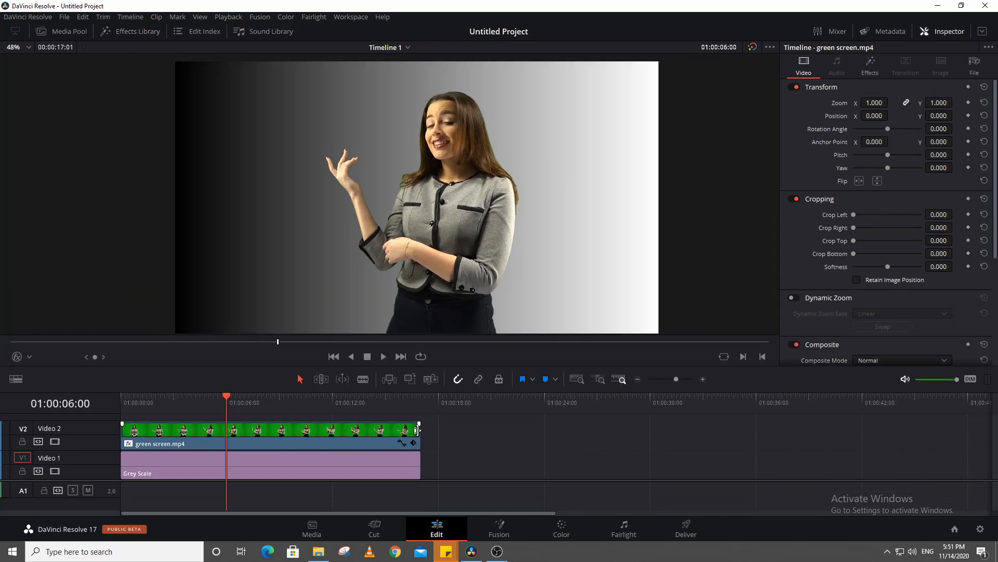
- Set the Grey Scale background's rotation angle to 90 degrees
{"action": "left_click", "coordinate": [343, 469]}
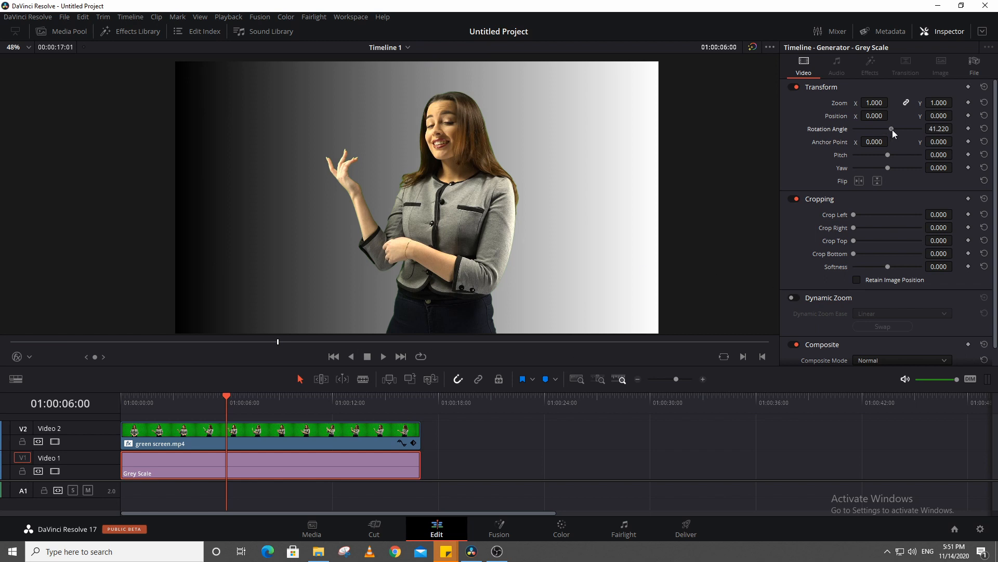
{"action": "left_click_drag", "start_coordinate": [893, 129], "coordinate": [947, 129]}
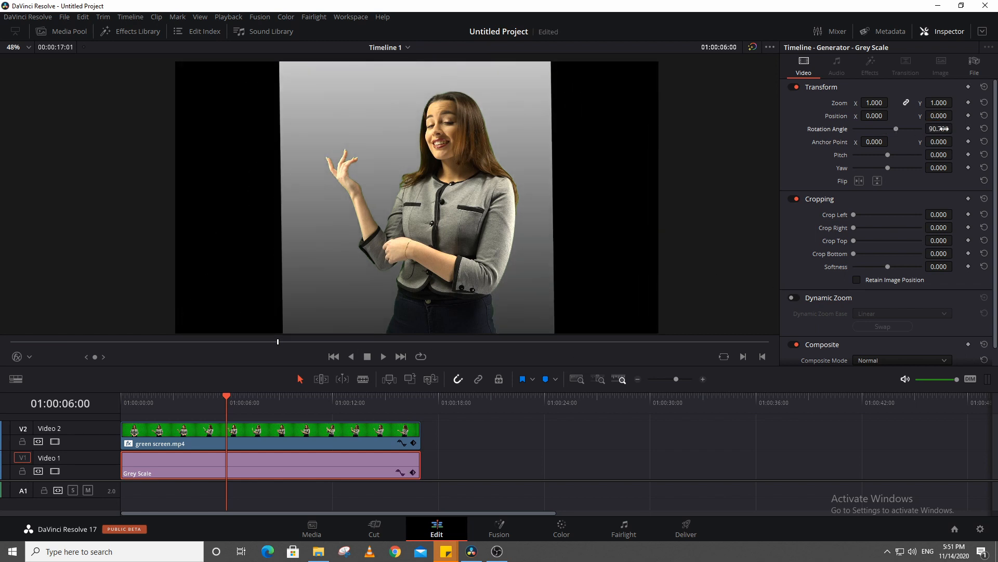
{"action": "double_click", "coordinate": [946, 130]}
{"action": "type", "text": "90"}
{"action": "key", "text": "Return"}
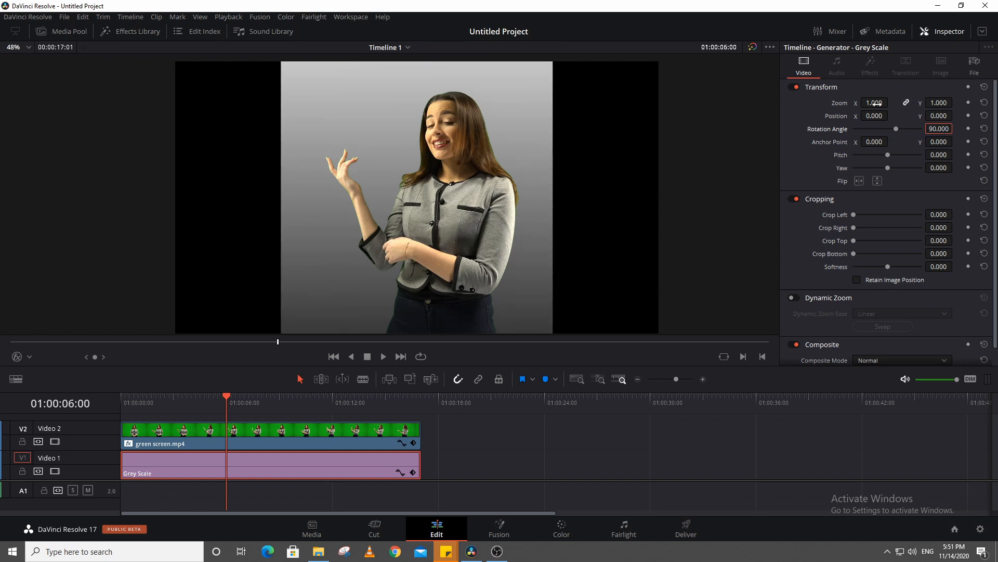
- Try enlarging the Grey Scale background to a zoom of about 2.05 so it fills the frame
{"action": "left_click_drag", "start_coordinate": [876, 104], "coordinate": [892, 102]}
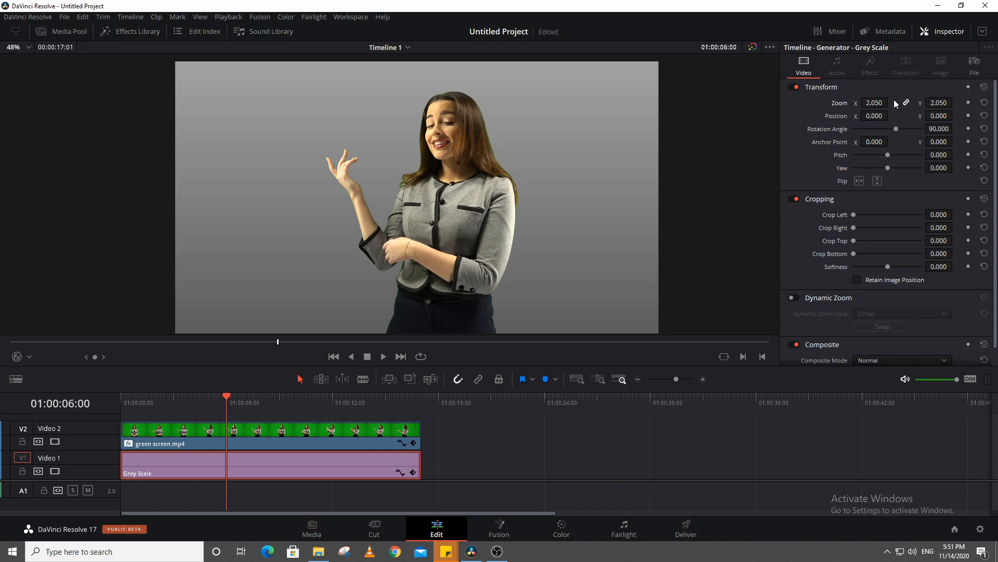
{"action": "left_click_drag", "start_coordinate": [877, 103], "coordinate": [892, 101]}
{"action": "key", "text": "ctrl+z"}
{"action": "key", "text": "ctrl+z"}
- Set the Grey Scale background's Y zoom and X zoom back to 1
{"action": "left_click", "coordinate": [939, 103]}
{"action": "type", "text": "1"}
{"action": "key", "text": "Return"}
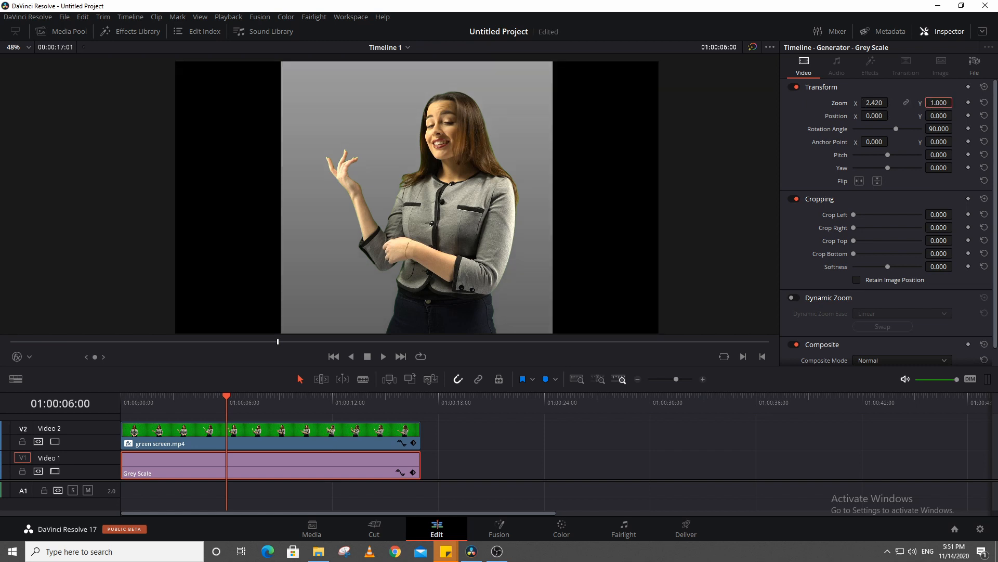
{"action": "left_click", "coordinate": [879, 102]}
{"action": "type", "text": "1"}
{"action": "key", "text": "Return"}
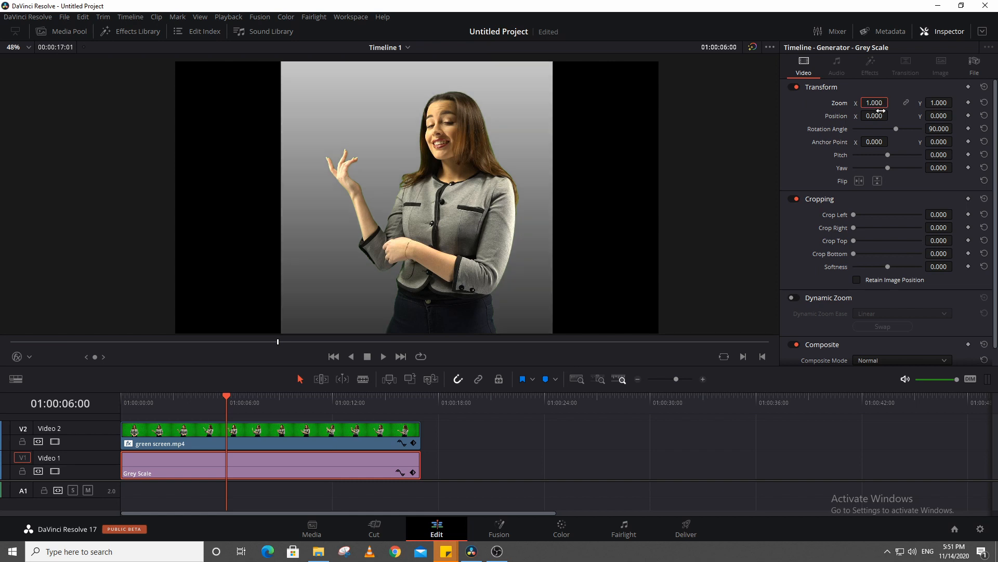
- Try enlarging the Grey Scale background evenly on both axes to a linked zoom of 1.4, and undo it
{"action": "left_click", "coordinate": [906, 103]}
{"action": "left_click_drag", "start_coordinate": [870, 103], "coordinate": [859, 130]}
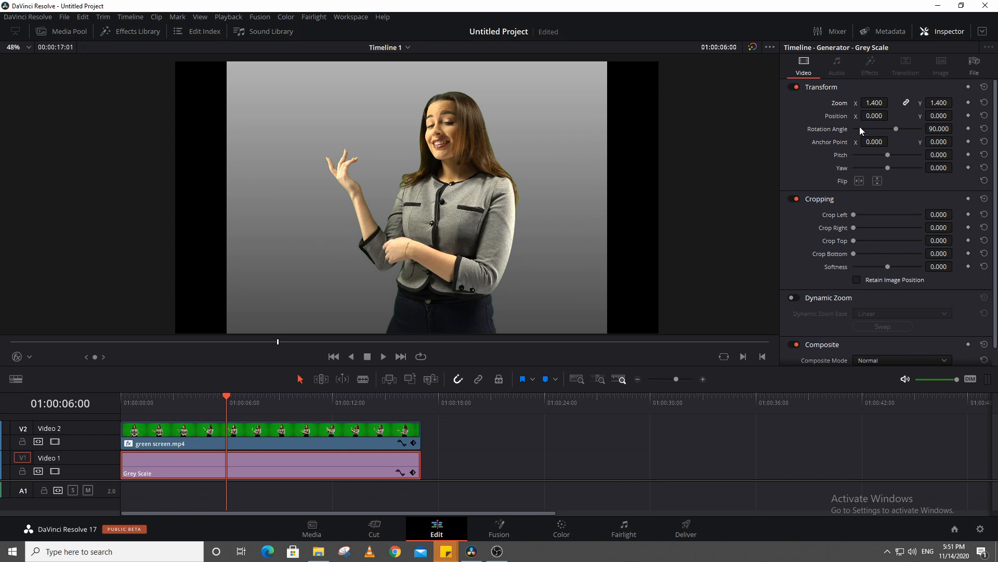
{"action": "key", "text": "ctrl+z"}
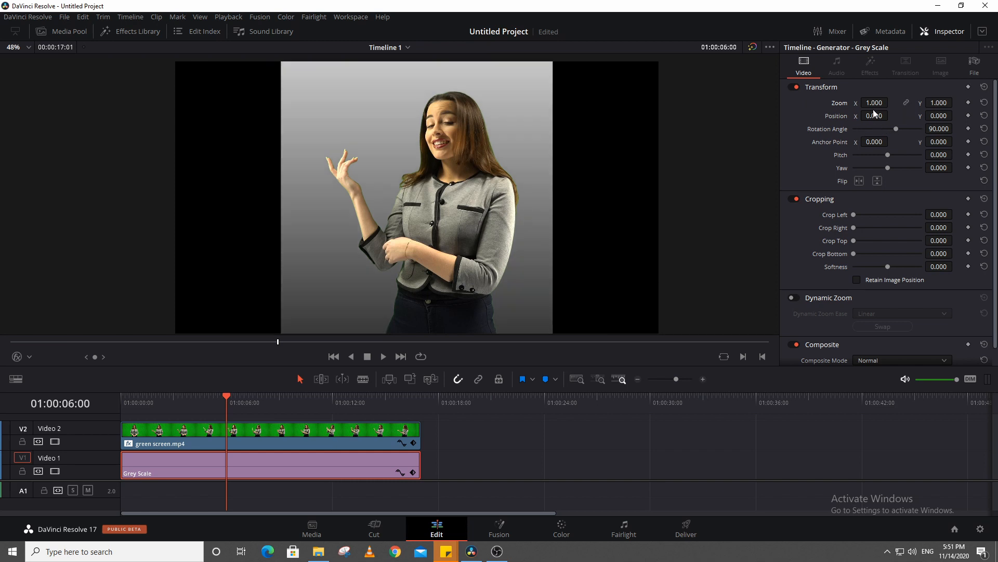
- Stretch the rotated Grey Scale background to a Y zoom of 1.94 so it covers the frame's full width
{"action": "left_click_drag", "start_coordinate": [874, 104], "coordinate": [957, 103]}
{"action": "key", "text": "ctrl+z"}
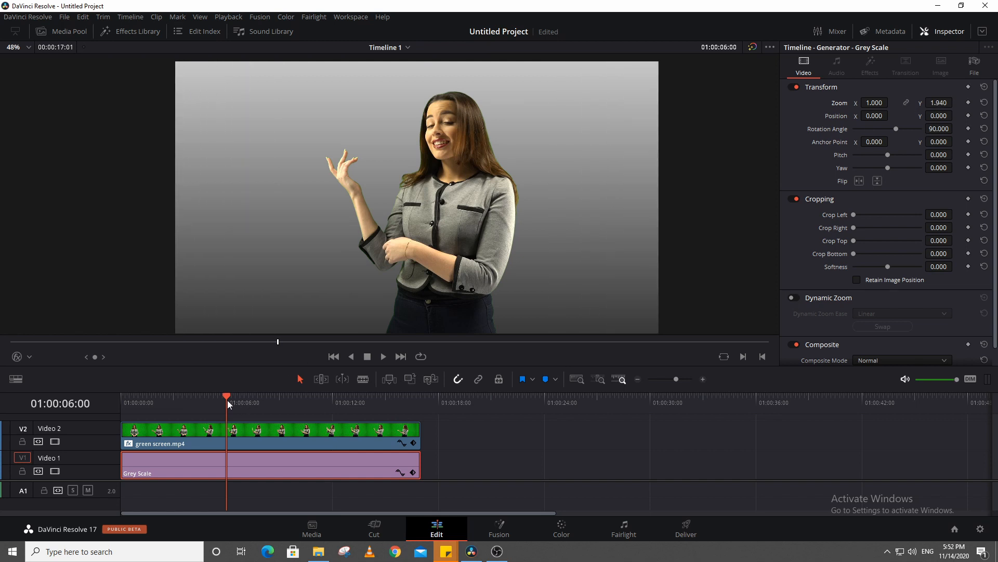
- Return to the start of the timeline and examine the woman's hair, jacket and hands up close for green fringing
{"action": "left_click_drag", "start_coordinate": [228, 401], "coordinate": [87, 405]}
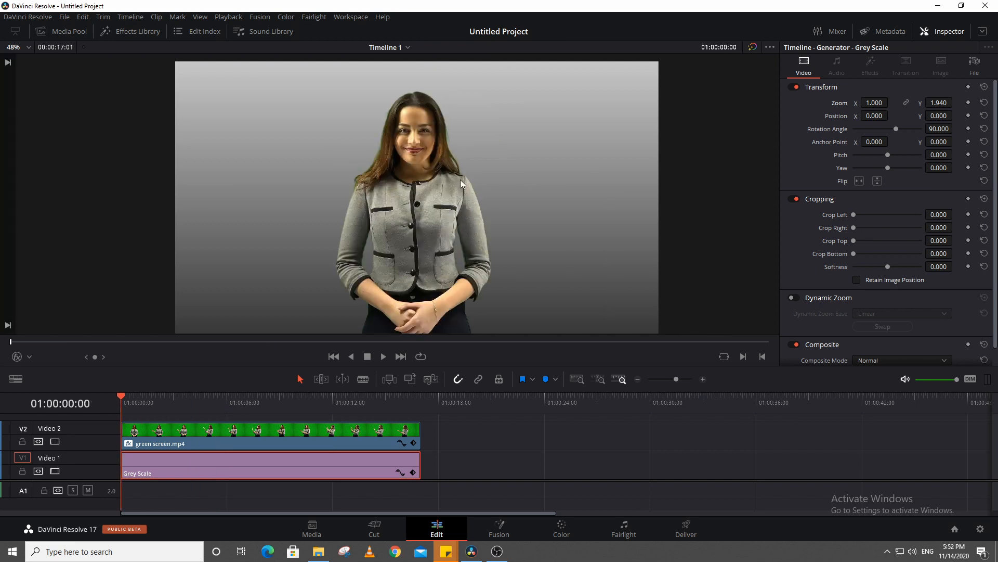
{"action": "scroll", "coordinate": [439, 154], "scroll_direction": "up", "scroll_amount": 3}
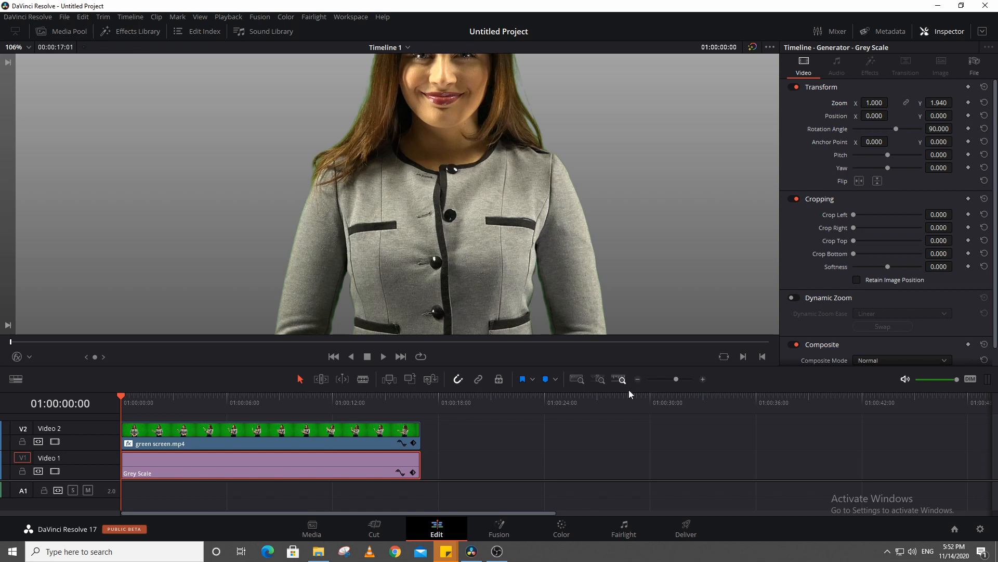
{"action": "left_click_drag", "start_coordinate": [627, 393], "coordinate": [593, 523]}
{"action": "scroll", "coordinate": [427, 245], "scroll_direction": "up", "scroll_amount": 4}
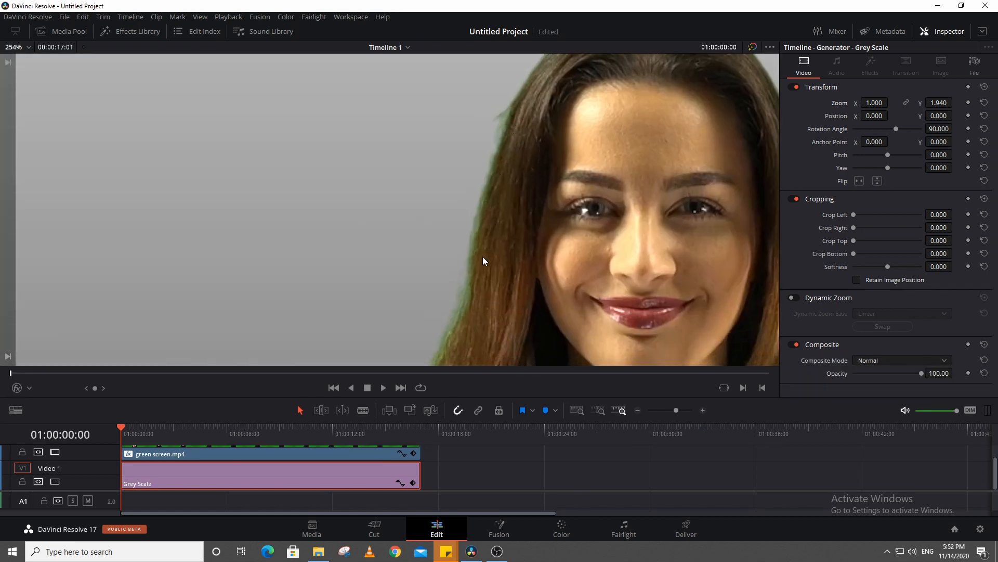
{"action": "scroll", "coordinate": [482, 257], "scroll_direction": "up", "scroll_amount": 2}
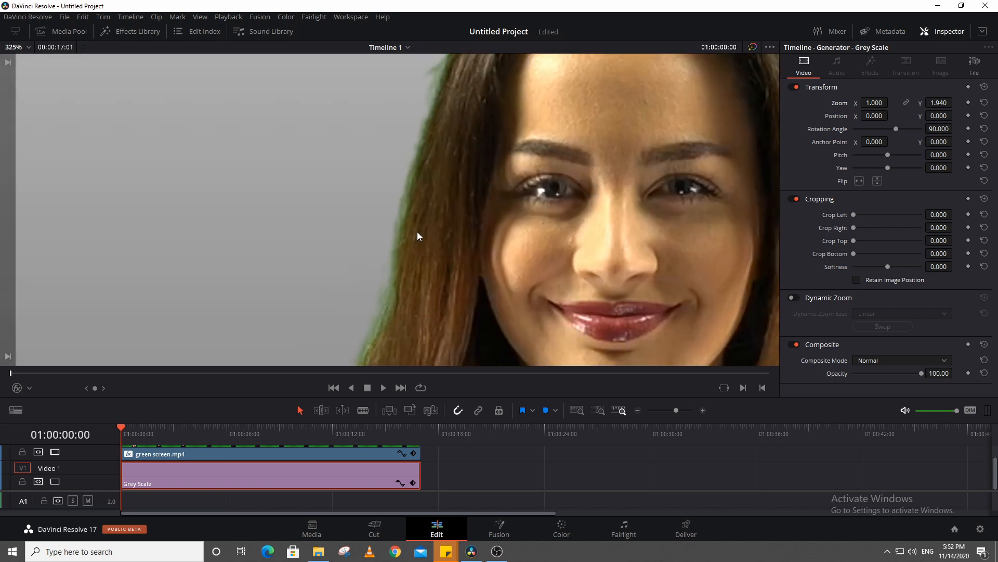
{"action": "scroll", "coordinate": [413, 243], "scroll_direction": "down", "scroll_amount": 5}
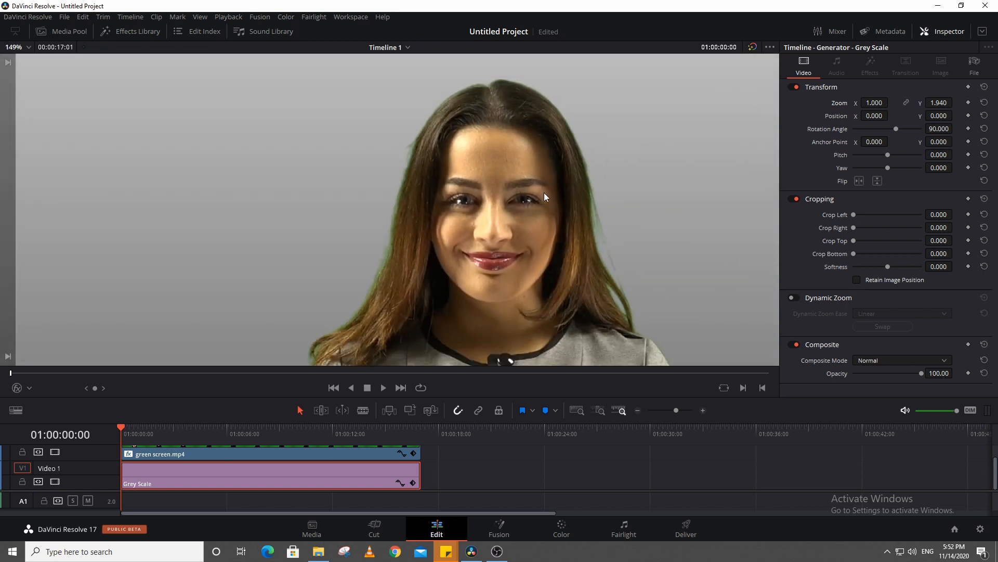
{"action": "scroll", "coordinate": [613, 270], "scroll_direction": "down", "scroll_amount": 2}
{"action": "scroll", "coordinate": [466, 187], "scroll_direction": "up", "scroll_amount": 2}
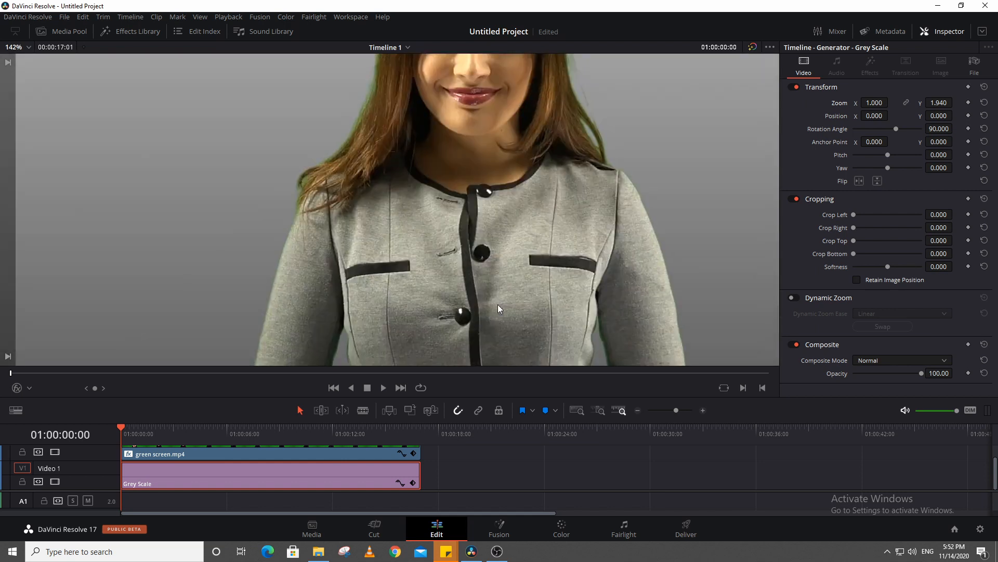
{"action": "left_click_drag", "start_coordinate": [498, 304], "coordinate": [442, 174]}
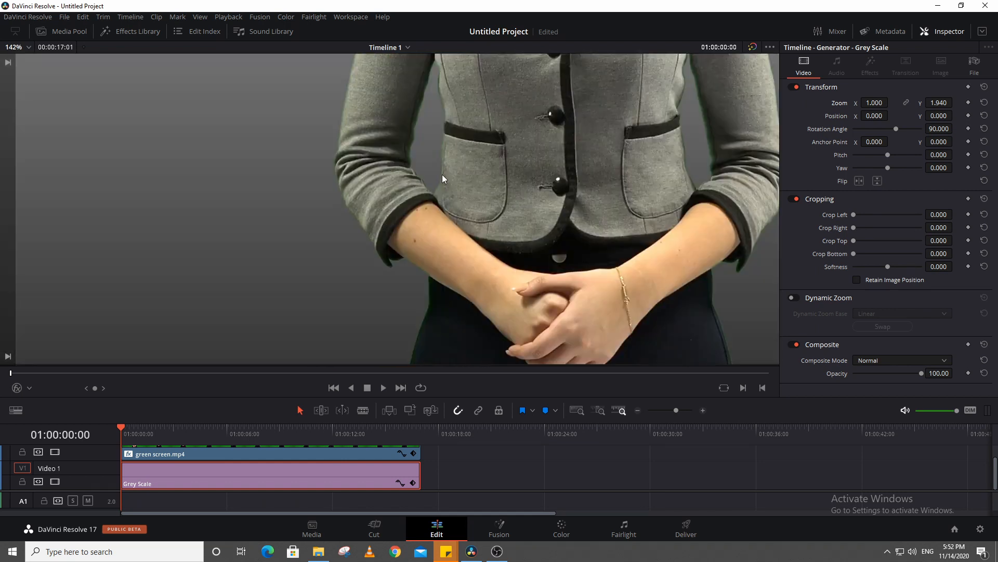
{"action": "scroll", "coordinate": [452, 276], "scroll_direction": "down", "scroll_amount": 3}
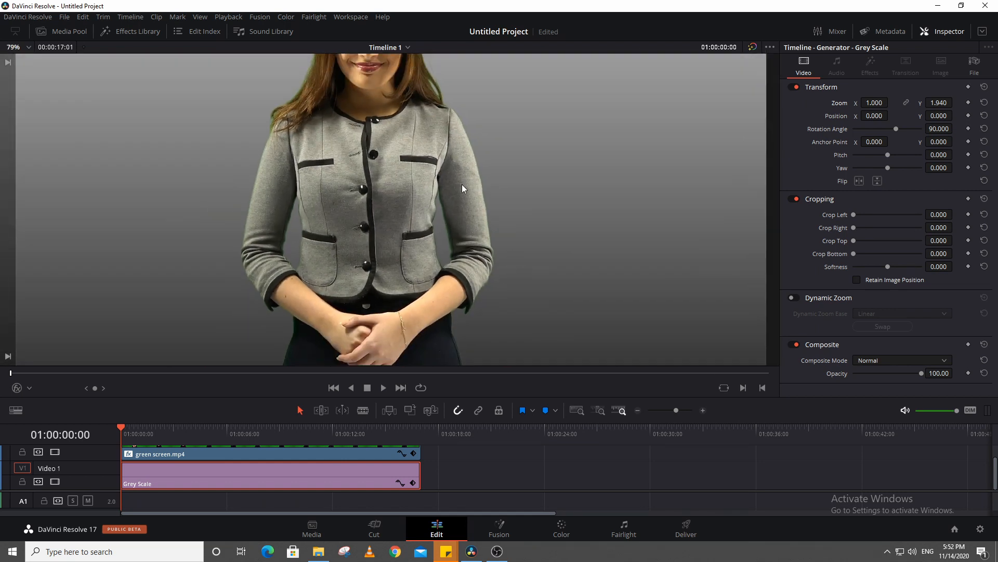
{"action": "scroll", "coordinate": [523, 235], "scroll_direction": "down", "scroll_amount": 2}
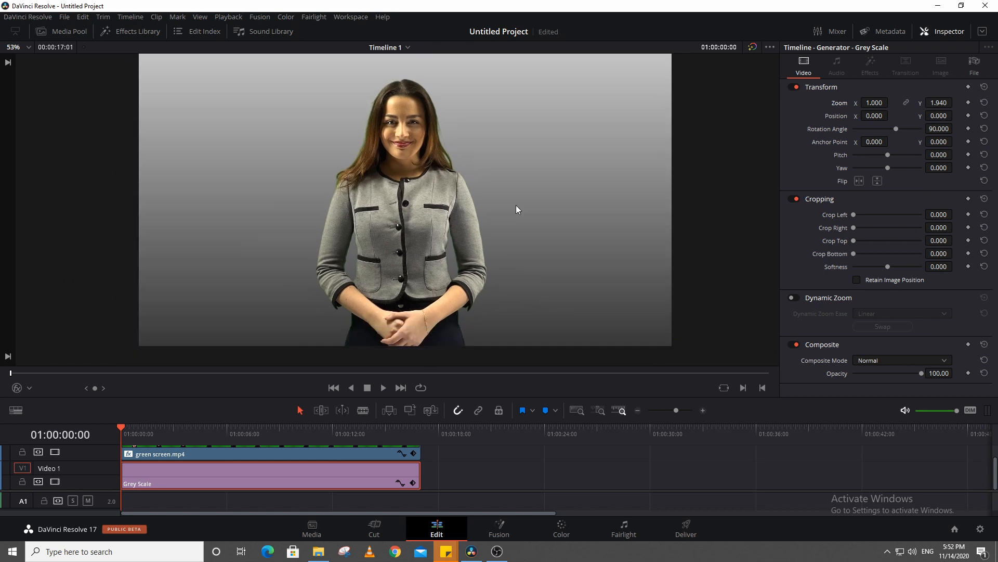
- Select green screen.mp4 and set the garbage matte shape of its 3D Keyer effect to Rectangle
{"action": "left_click", "coordinate": [271, 455]}
{"action": "left_click_drag", "start_coordinate": [436, 361], "coordinate": [436, 345]}
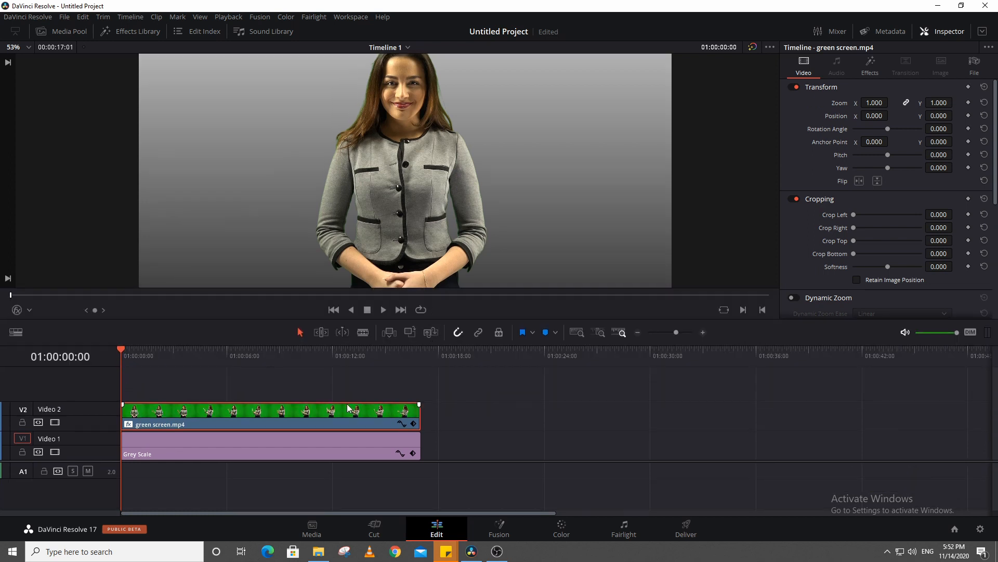
{"action": "left_click_drag", "start_coordinate": [512, 345], "coordinate": [517, 441]}
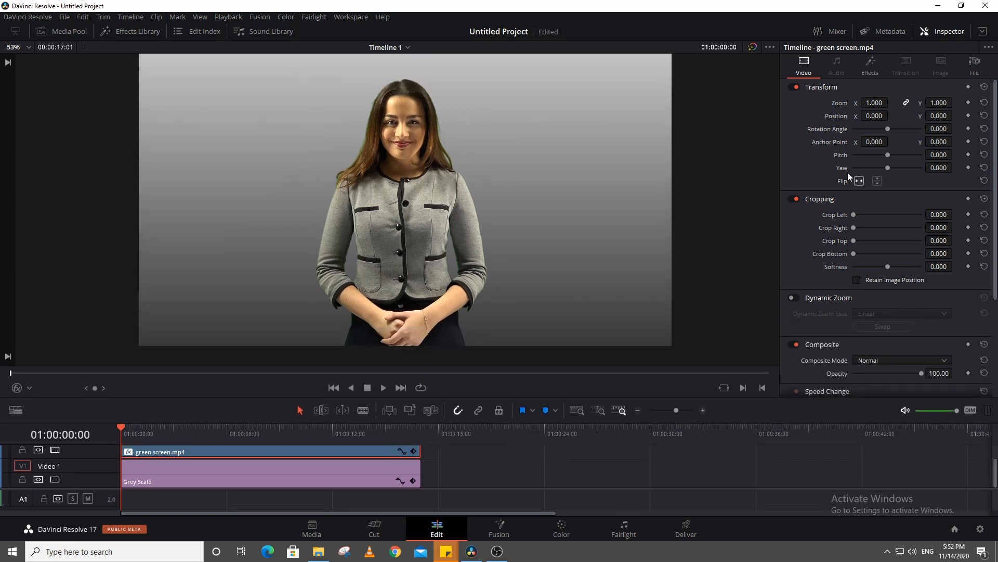
{"action": "left_click", "coordinate": [869, 67]}
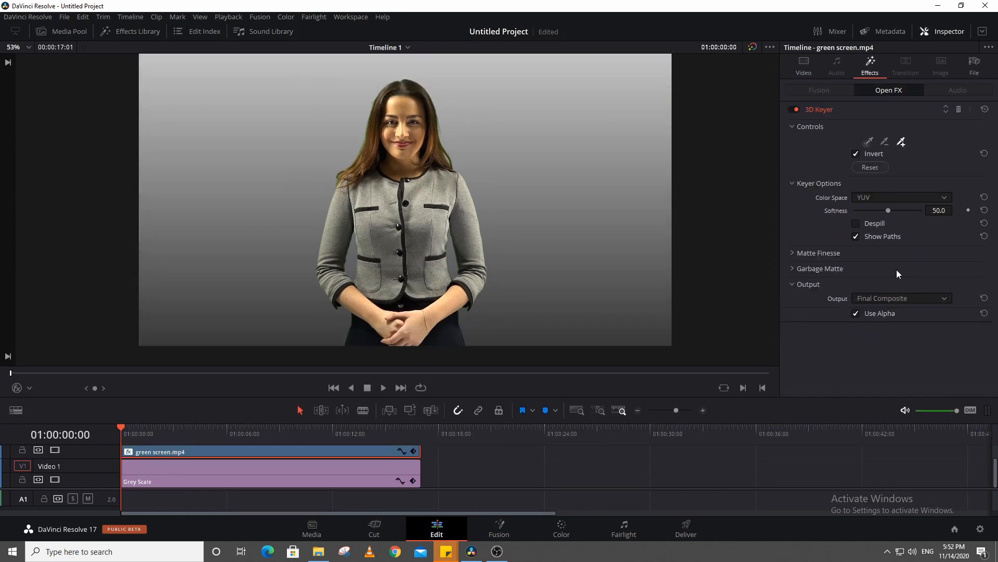
{"action": "left_click", "coordinate": [794, 270]}
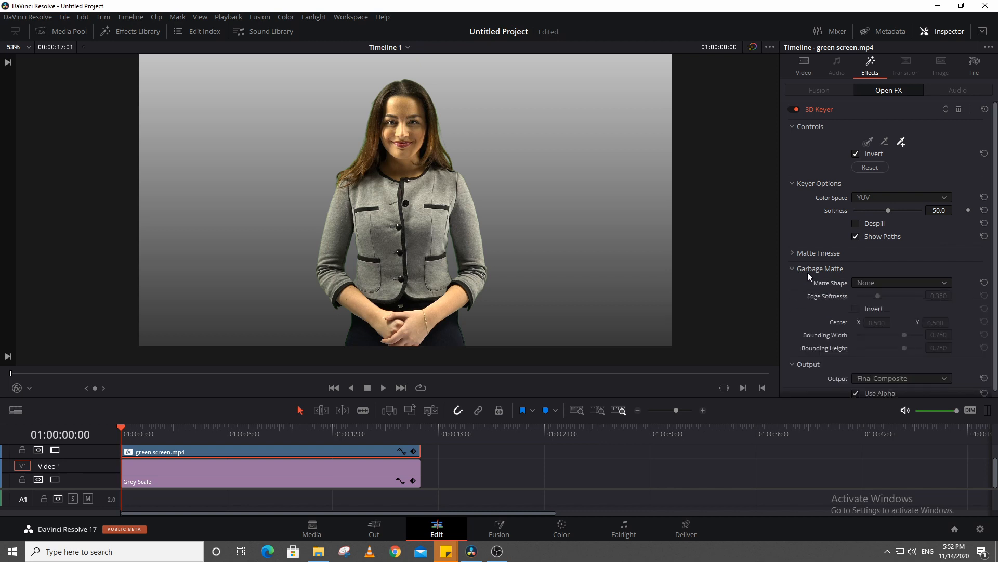
{"action": "scroll", "coordinate": [897, 287], "scroll_direction": "down", "scroll_amount": 1}
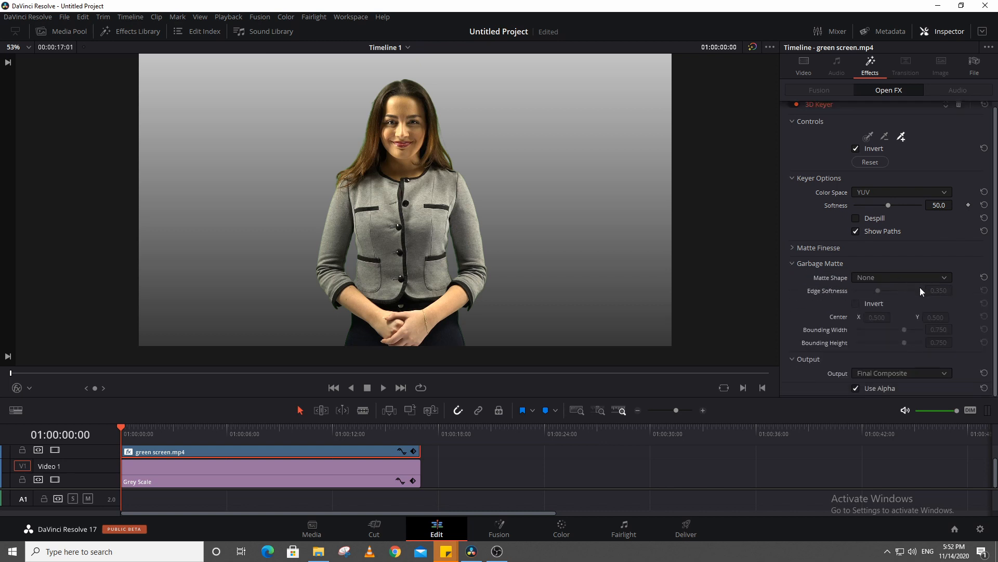
{"action": "left_click", "coordinate": [905, 276]}
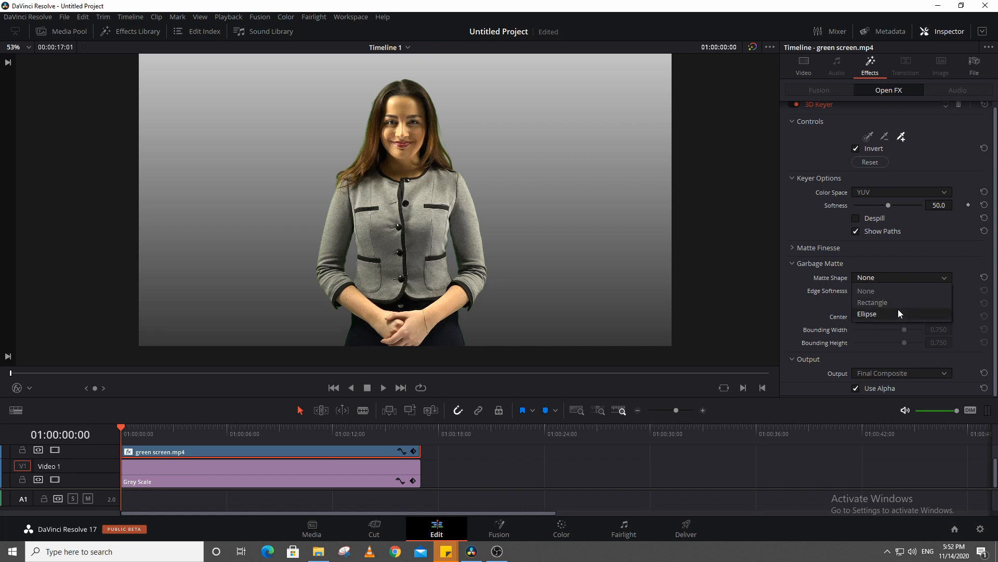
{"action": "left_click", "coordinate": [894, 304]}
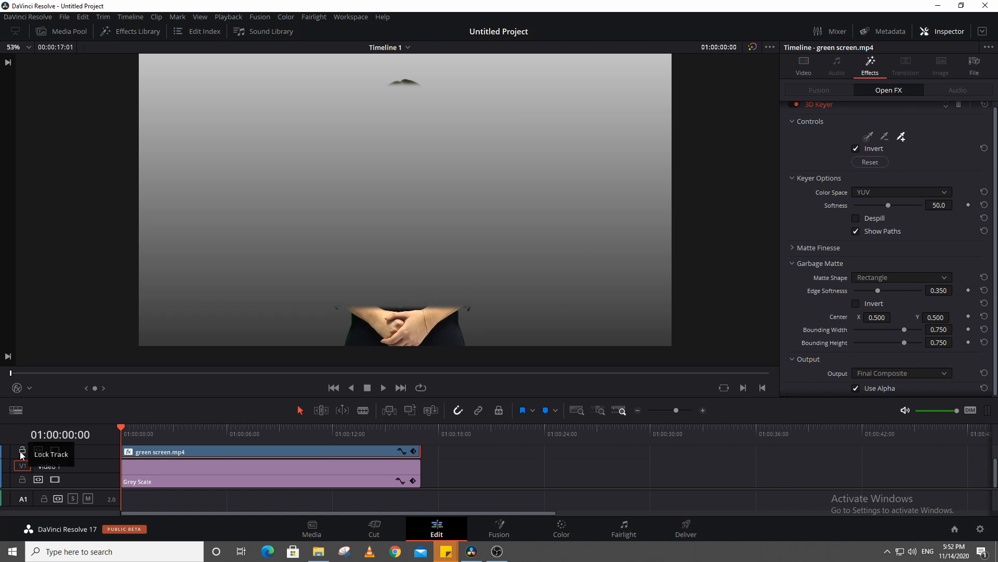
- Display the Open FX overlay, invert the garbage matte, and fit its rectangle around the woman, about 0.478 wide and 1.001 high
{"action": "left_click", "coordinate": [16, 390]}
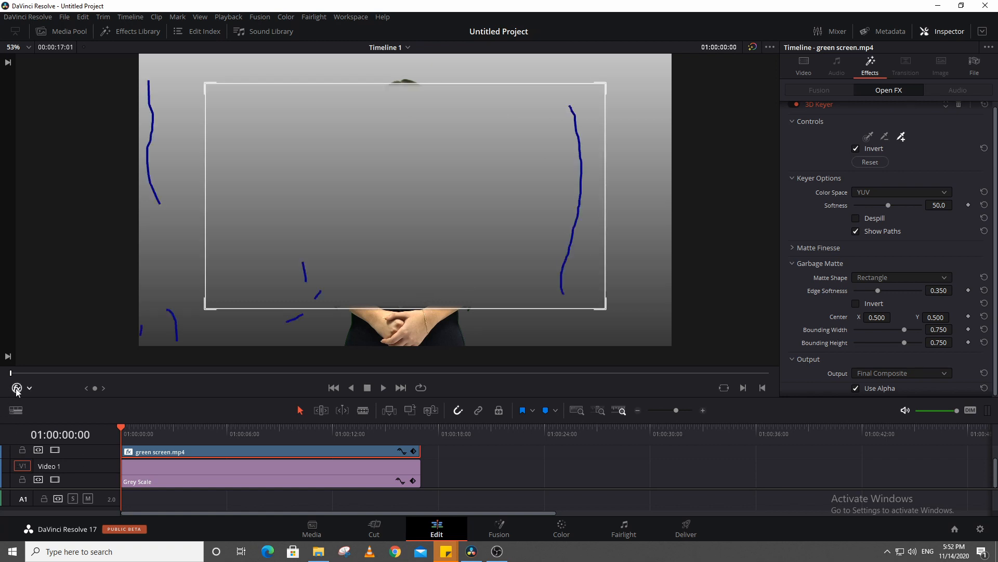
{"action": "left_click_drag", "start_coordinate": [500, 230], "coordinate": [401, 212]}
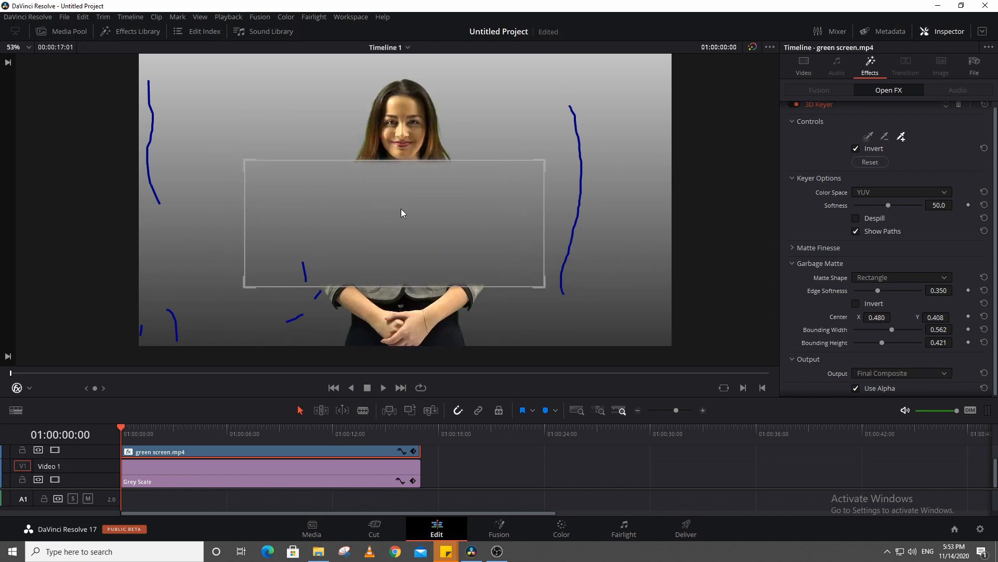
{"action": "left_click", "coordinate": [856, 304]}
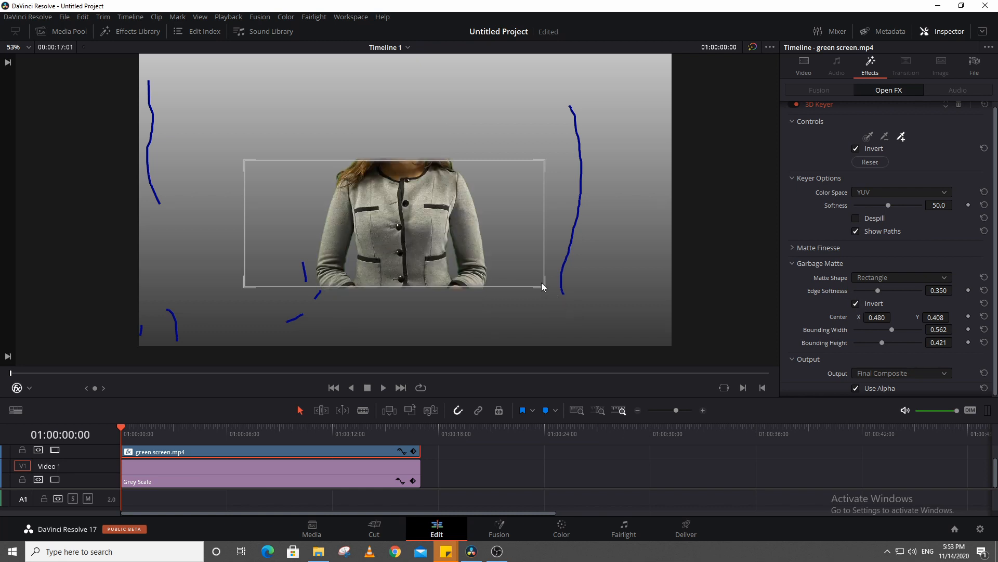
{"action": "left_click_drag", "start_coordinate": [541, 285], "coordinate": [522, 372]}
{"action": "left_click_drag", "start_coordinate": [374, 237], "coordinate": [376, 196]}
- Set the garbage matte shape back to None, collapse its settings and hide the Open FX overlay
{"action": "left_click", "coordinate": [862, 277]}
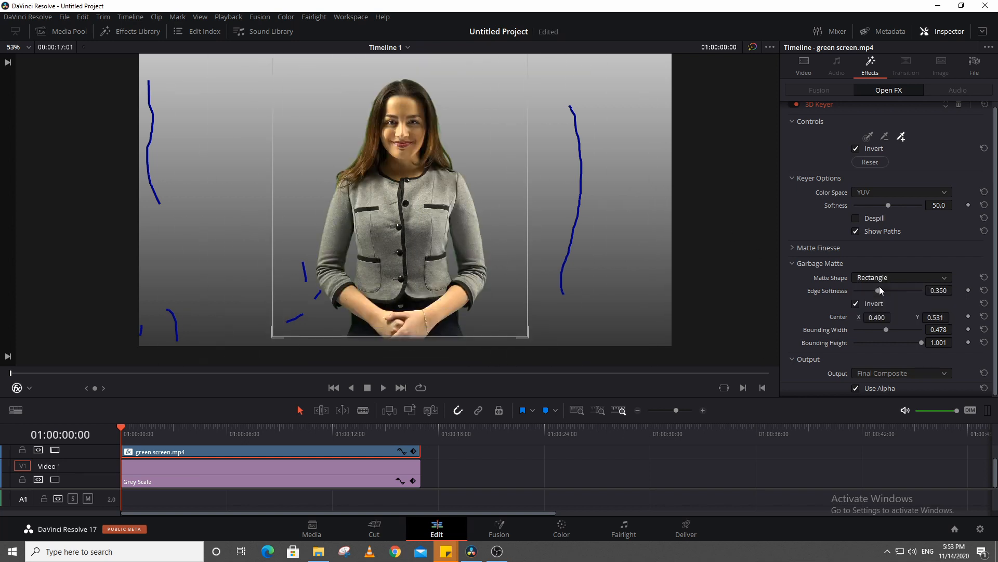
{"action": "left_click", "coordinate": [879, 286]}
{"action": "left_click", "coordinate": [793, 264]}
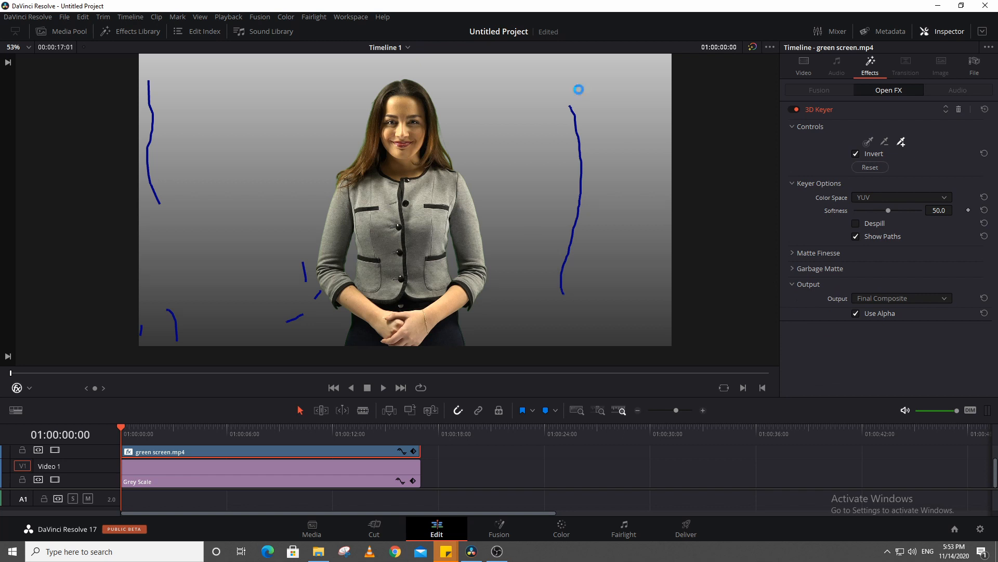
{"action": "left_click", "coordinate": [17, 388]}
- Switch to the Color page, change the clip's qualifier to 3D and enable Despill
{"action": "scroll", "coordinate": [363, 196], "scroll_direction": "up", "scroll_amount": 6}
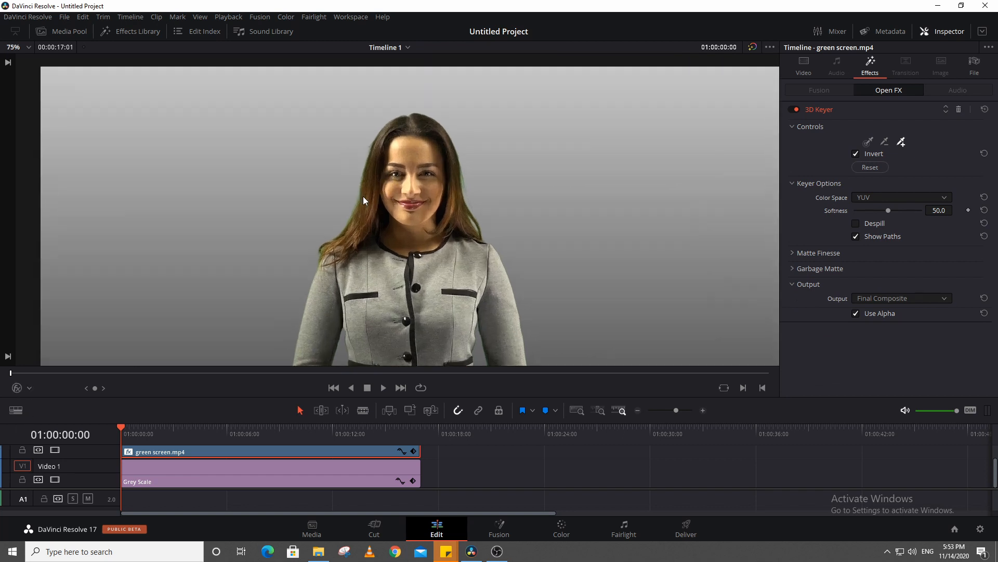
{"action": "scroll", "coordinate": [279, 259], "scroll_direction": "down", "scroll_amount": 5}
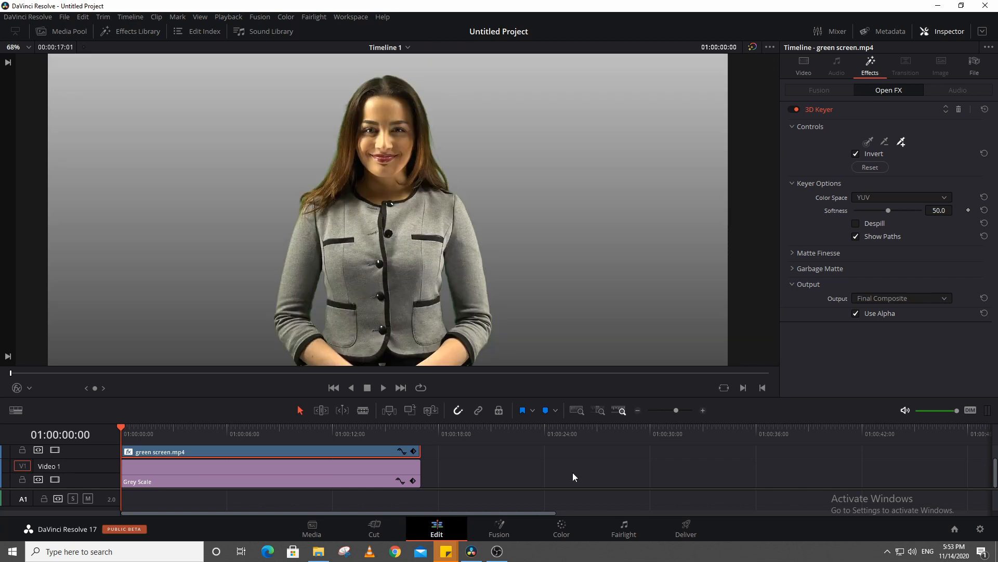
{"action": "left_click", "coordinate": [562, 528]}
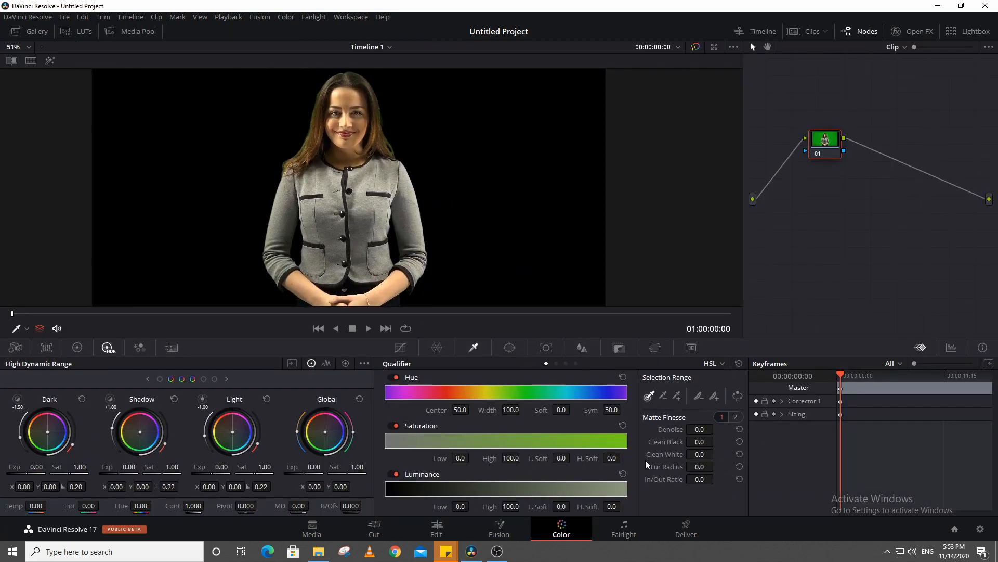
{"action": "left_click", "coordinate": [725, 366]}
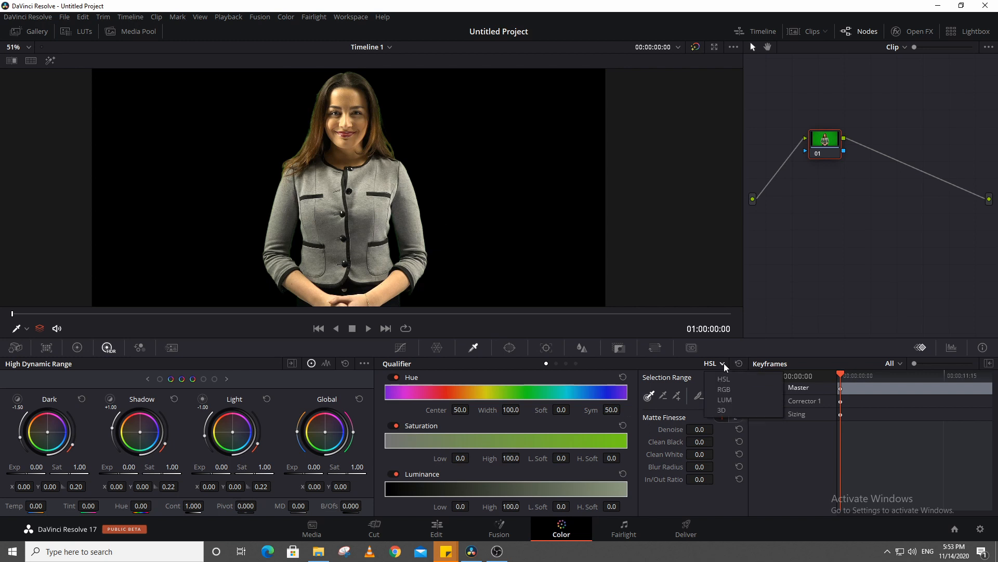
{"action": "left_click", "coordinate": [722, 410]}
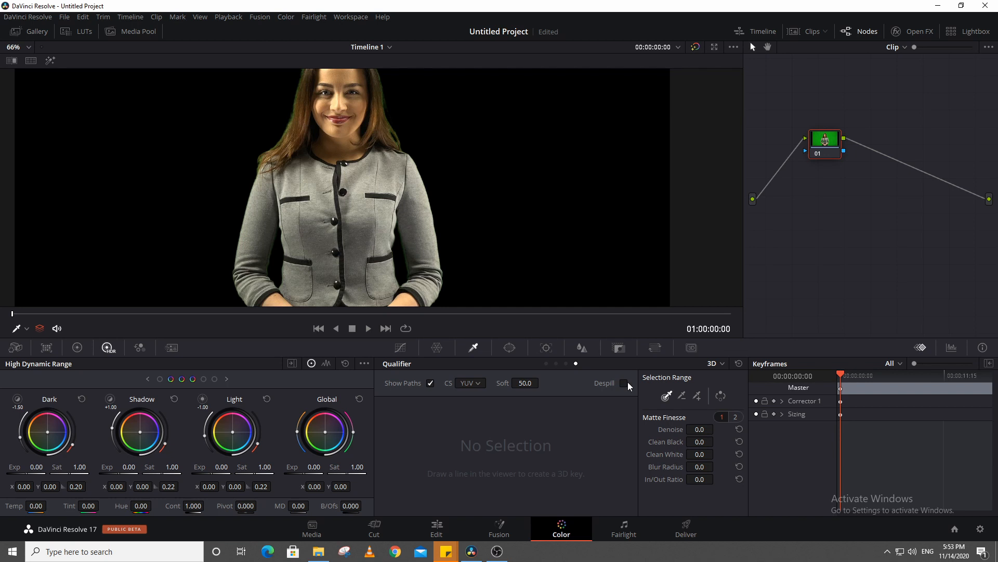
- Examine the edges of the hair and, around 01:00:08:00, the raised fingers up close for remaining green spill
{"action": "scroll", "coordinate": [395, 179], "scroll_direction": "up", "scroll_amount": 10}
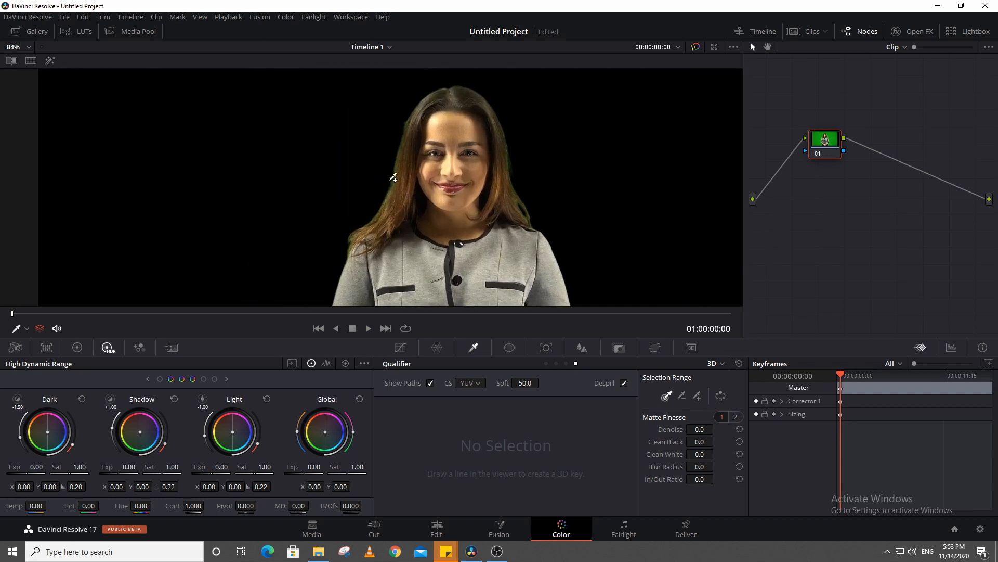
{"action": "scroll", "coordinate": [397, 183], "scroll_direction": "down", "scroll_amount": 8}
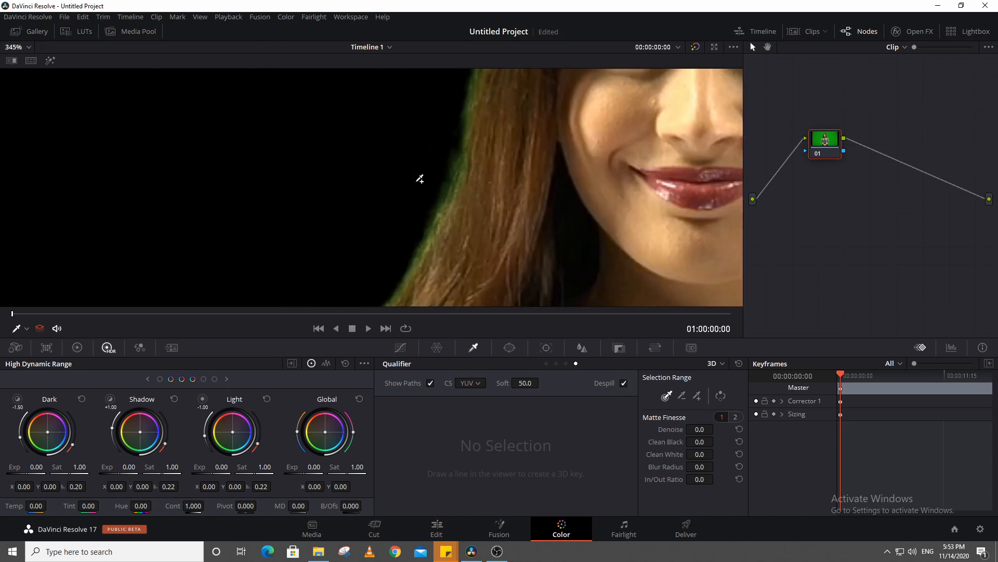
{"action": "scroll", "coordinate": [431, 180], "scroll_direction": "down", "scroll_amount": 6}
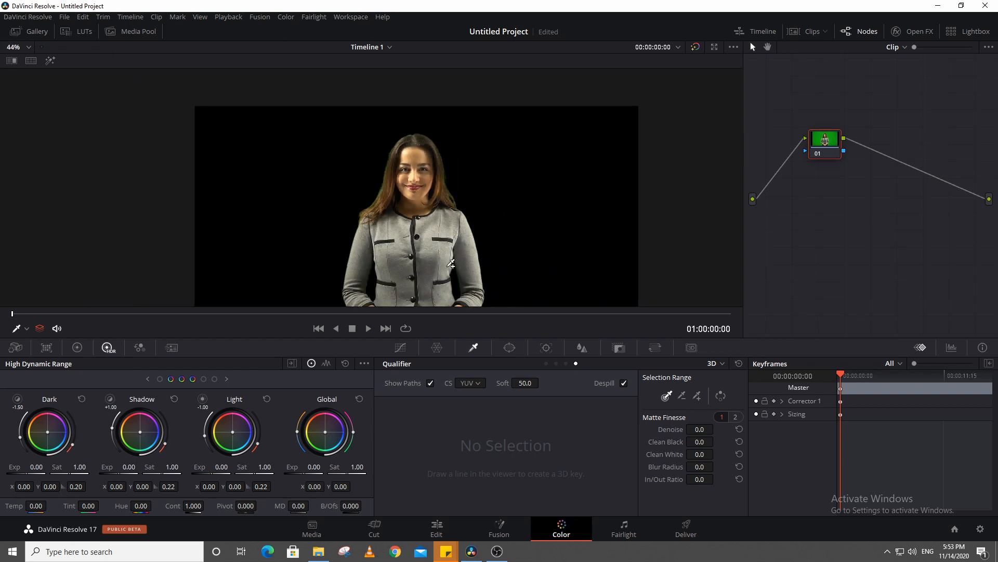
{"action": "left_click_drag", "start_coordinate": [281, 322], "coordinate": [408, 328]}
{"action": "left_click_drag", "start_coordinate": [326, 322], "coordinate": [352, 320]}
{"action": "scroll", "coordinate": [374, 125], "scroll_direction": "up", "scroll_amount": 6}
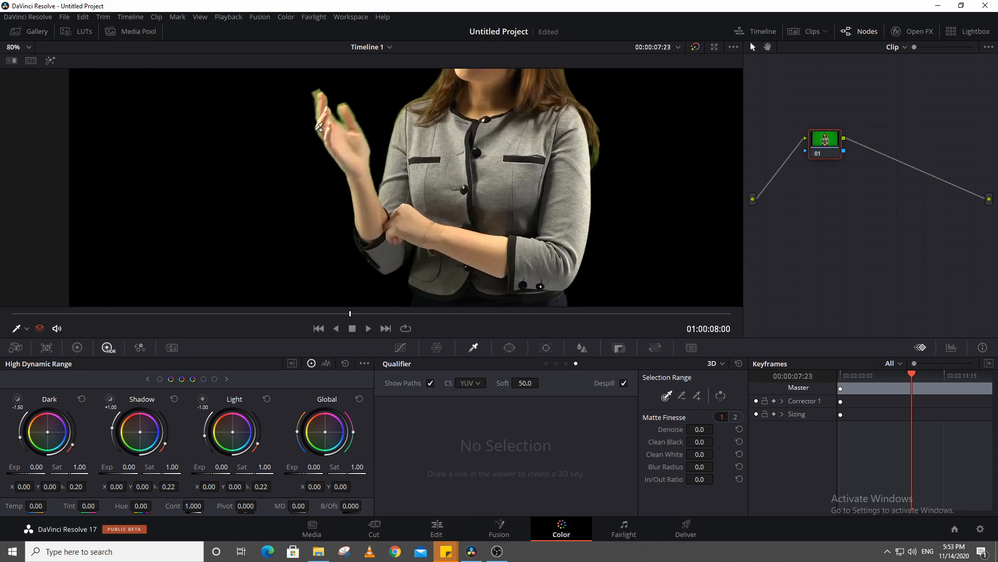
{"action": "scroll", "coordinate": [322, 260], "scroll_direction": "up", "scroll_amount": 5}
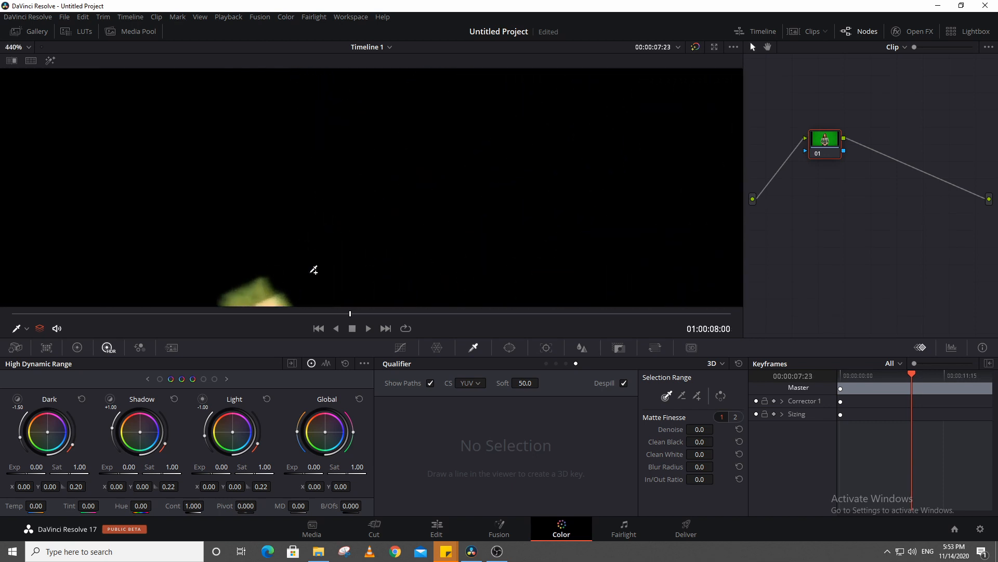
{"action": "scroll", "coordinate": [390, 180], "scroll_direction": "up", "scroll_amount": 6}
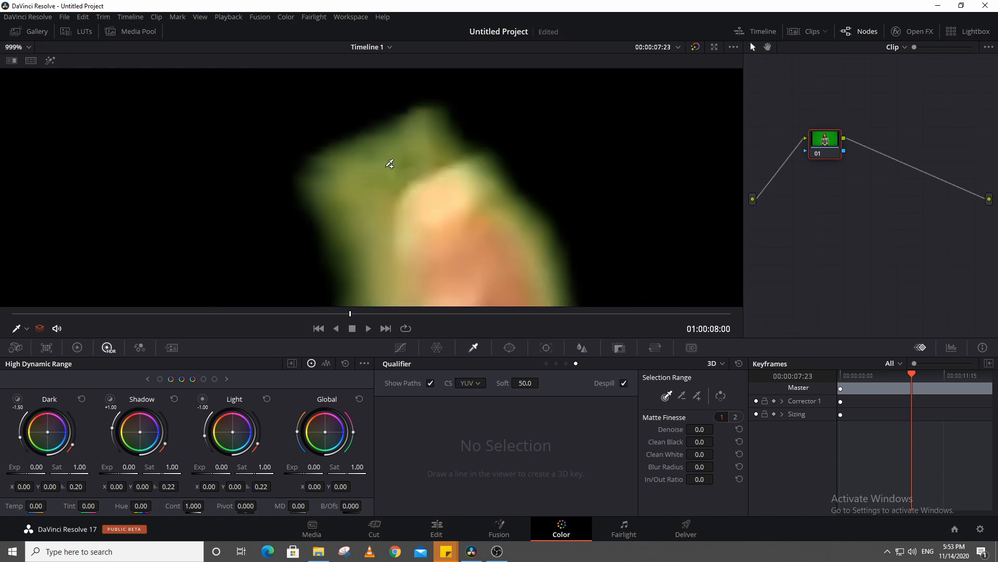
- Sample the green spill beside the raised fingertip for the 3D qualifier and check the woman's hand and hair
{"action": "scroll", "coordinate": [353, 162], "scroll_direction": "down", "scroll_amount": 10}
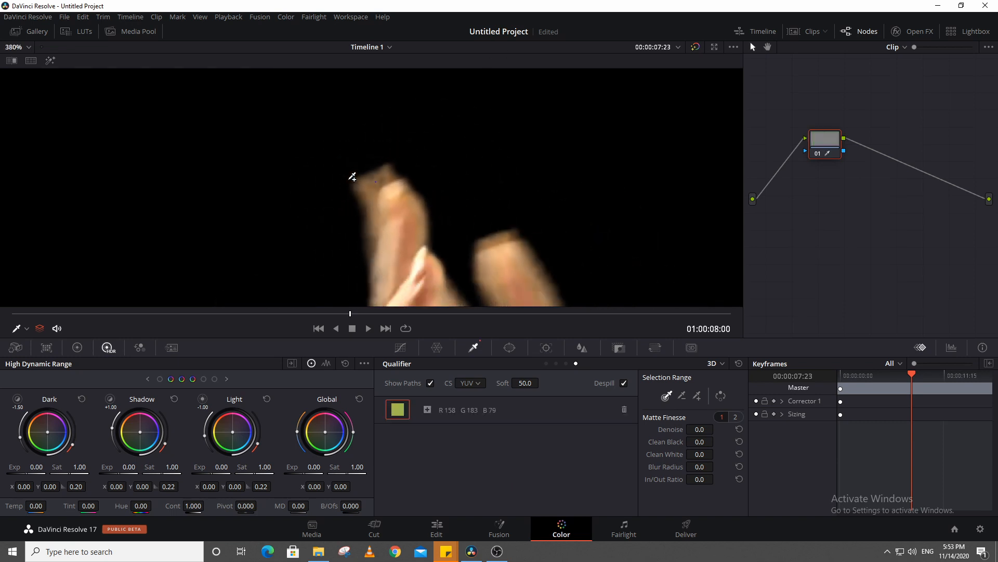
{"action": "scroll", "coordinate": [353, 177], "scroll_direction": "down", "scroll_amount": 4}
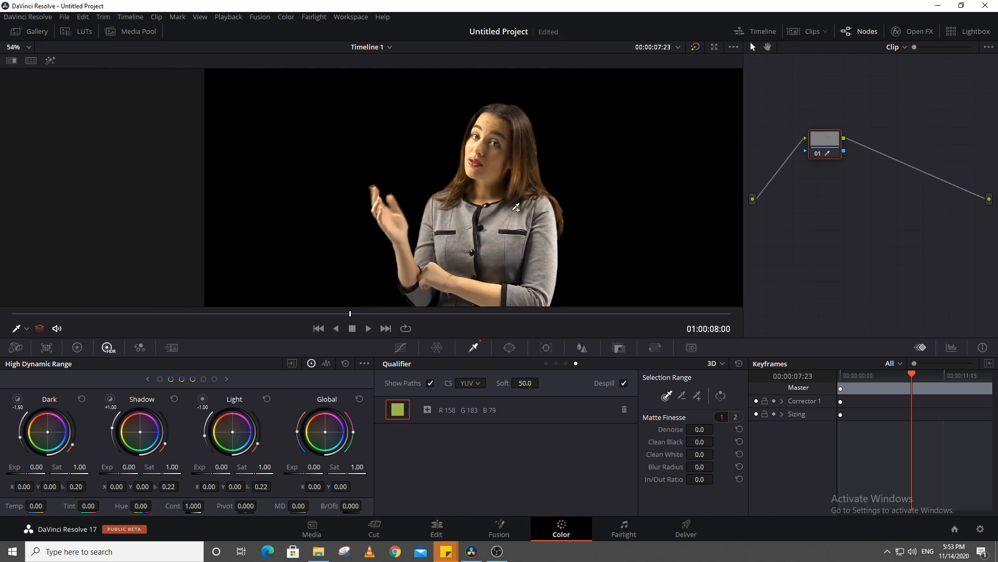
{"action": "scroll", "coordinate": [447, 196], "scroll_direction": "up", "scroll_amount": 5}
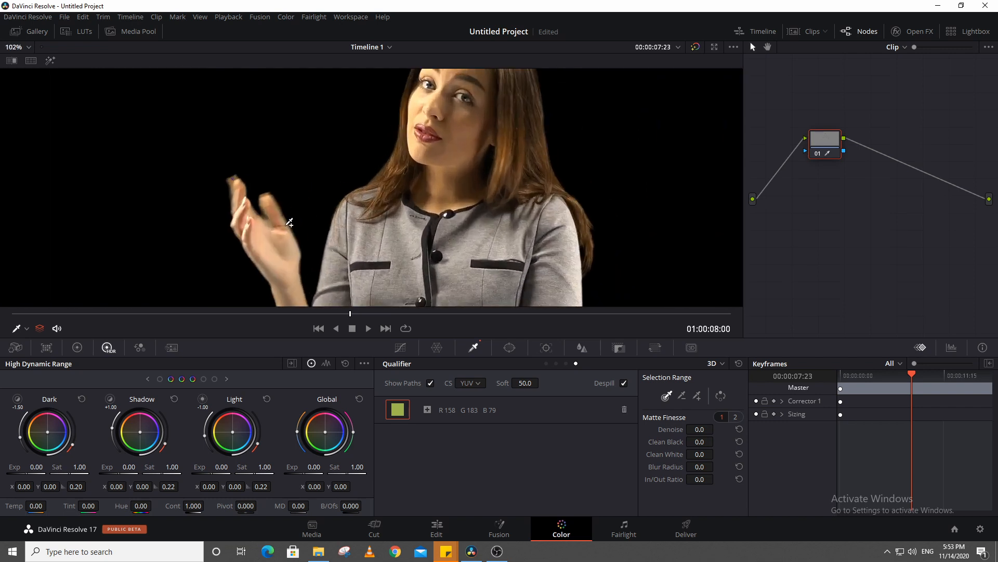
- Toggle the grade bypass to compare the hand and hair edges with and without the despill correction
{"action": "left_click", "coordinate": [695, 47]}
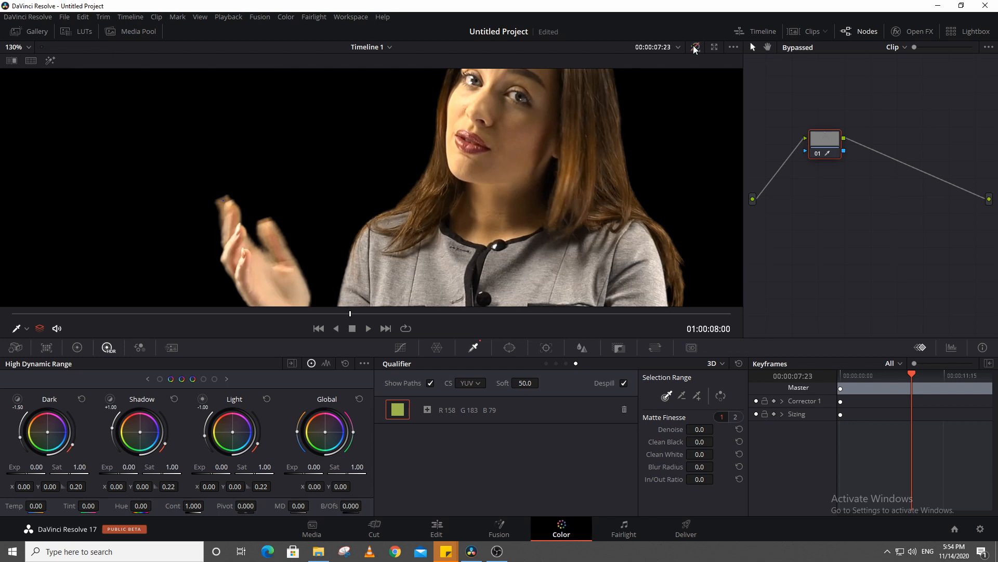
{"action": "left_click", "coordinate": [695, 47]}
{"action": "left_click", "coordinate": [695, 46]}
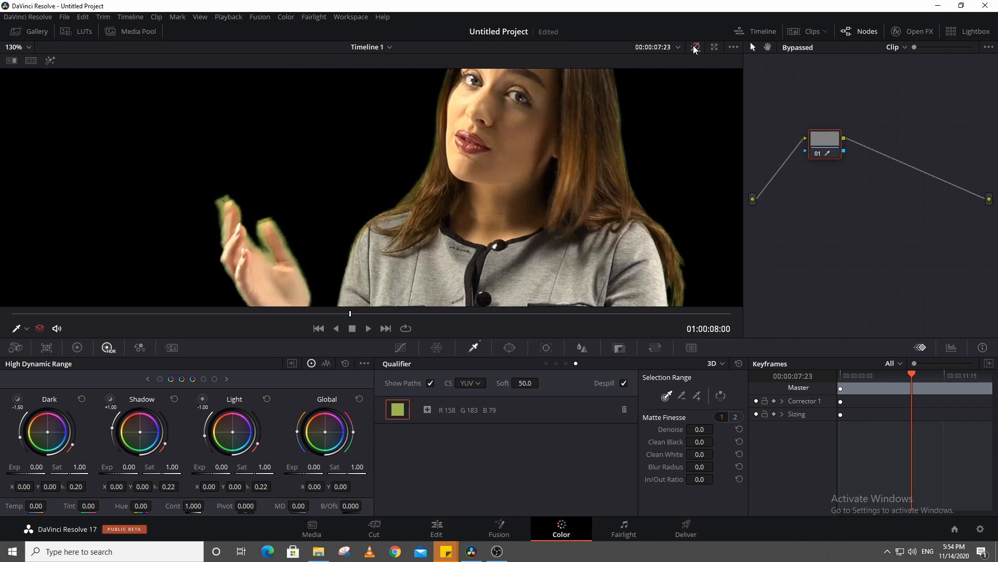
{"action": "left_click", "coordinate": [695, 47]}
- Return to the Edit page and view the composite over the grey gradient at the start of the timeline, 01:00:00:00
{"action": "left_click", "coordinate": [437, 527]}
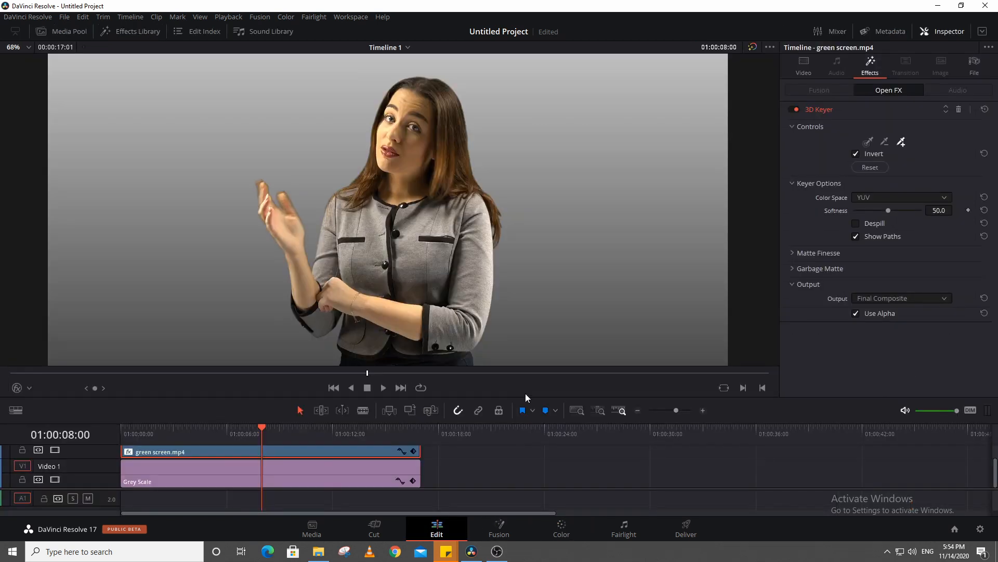
{"action": "left_click_drag", "start_coordinate": [262, 433], "coordinate": [118, 436]}
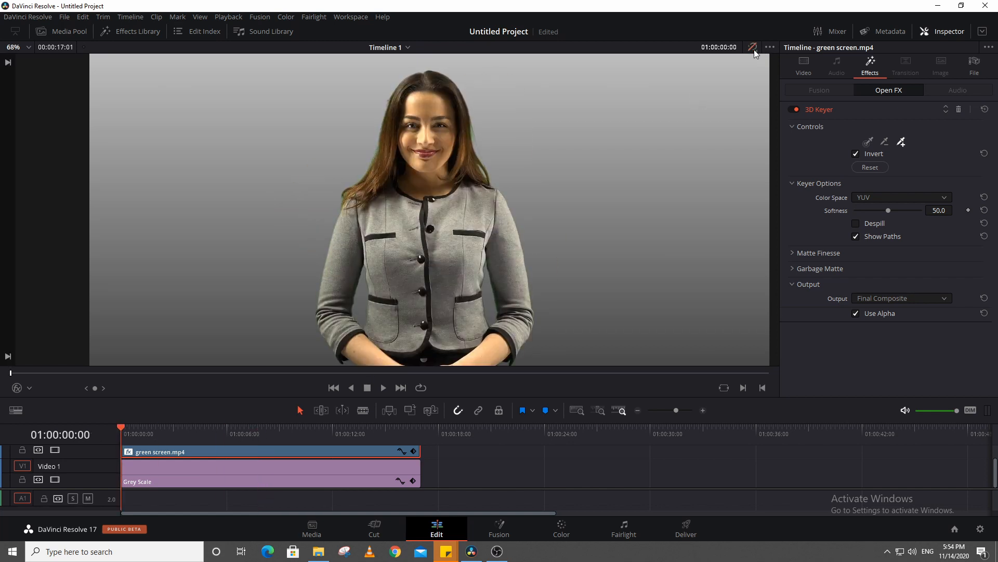
{"action": "scroll", "coordinate": [432, 251], "scroll_direction": "down", "scroll_amount": 4}
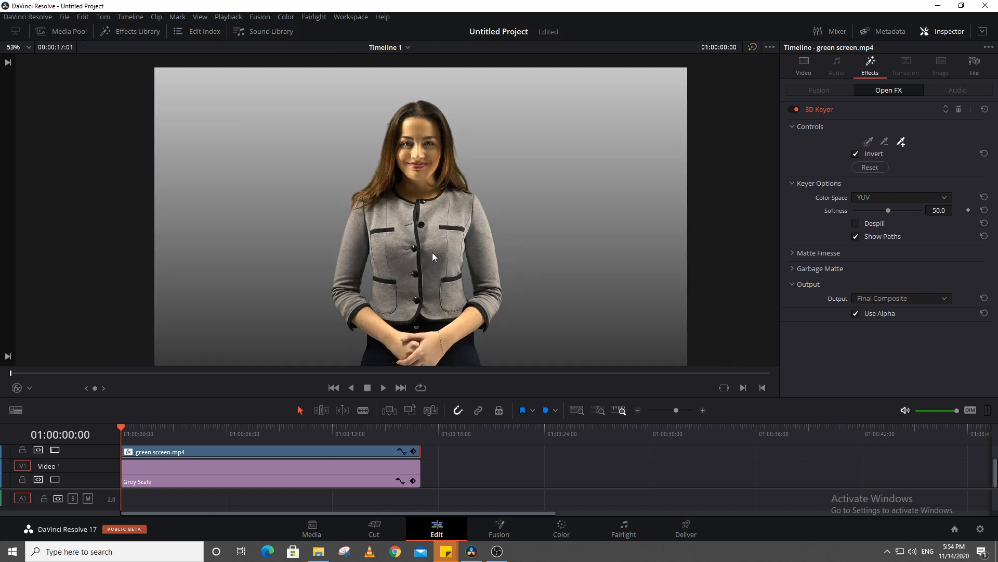
{"action": "scroll", "coordinate": [474, 230], "scroll_direction": "up", "scroll_amount": 2}
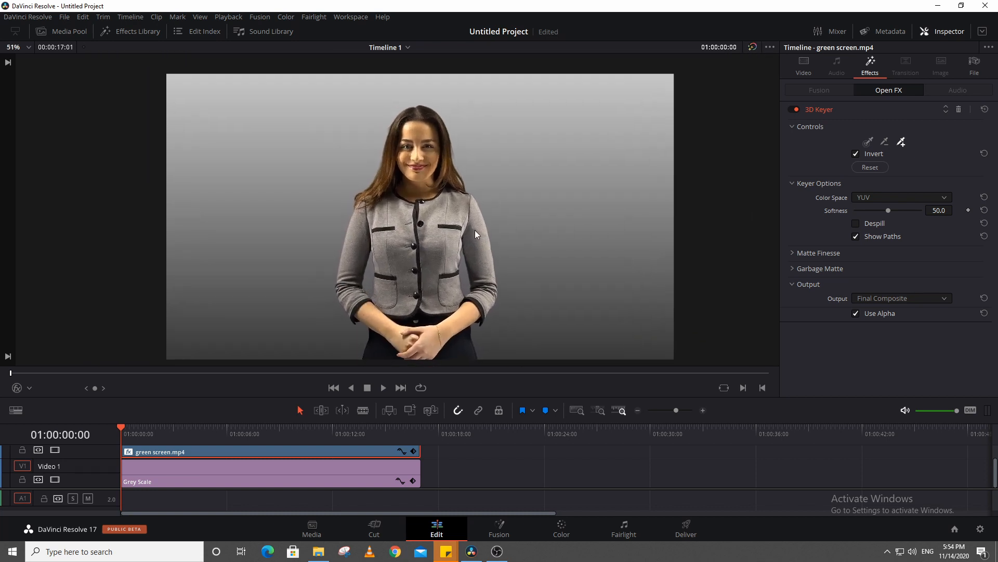
- Play the whole composite in full screen, exit full screen and move the playhead back into the clip
{"action": "key", "text": "ctrl+f"}
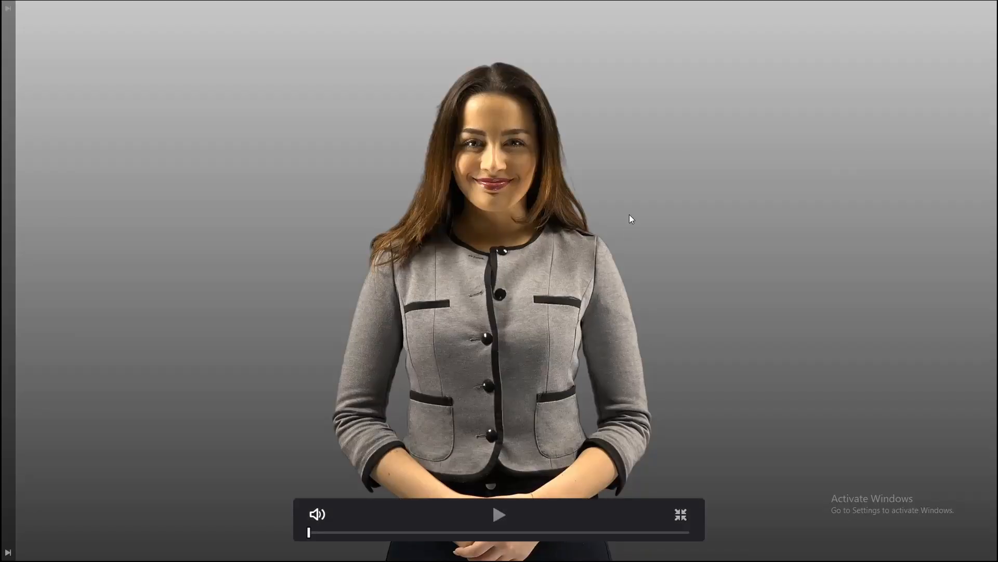
{"action": "key", "text": "space"}
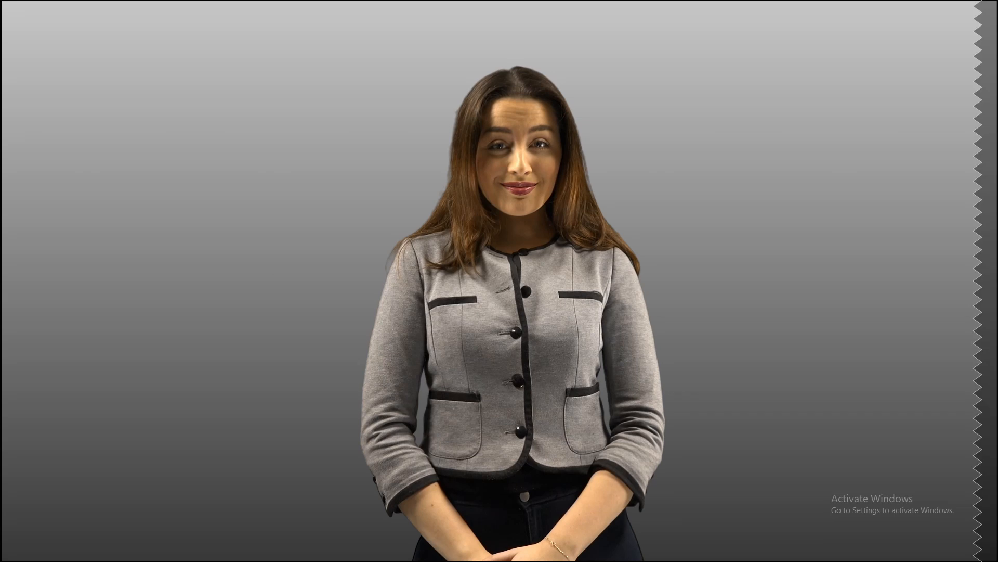
{"action": "left_click", "coordinate": [680, 512]}
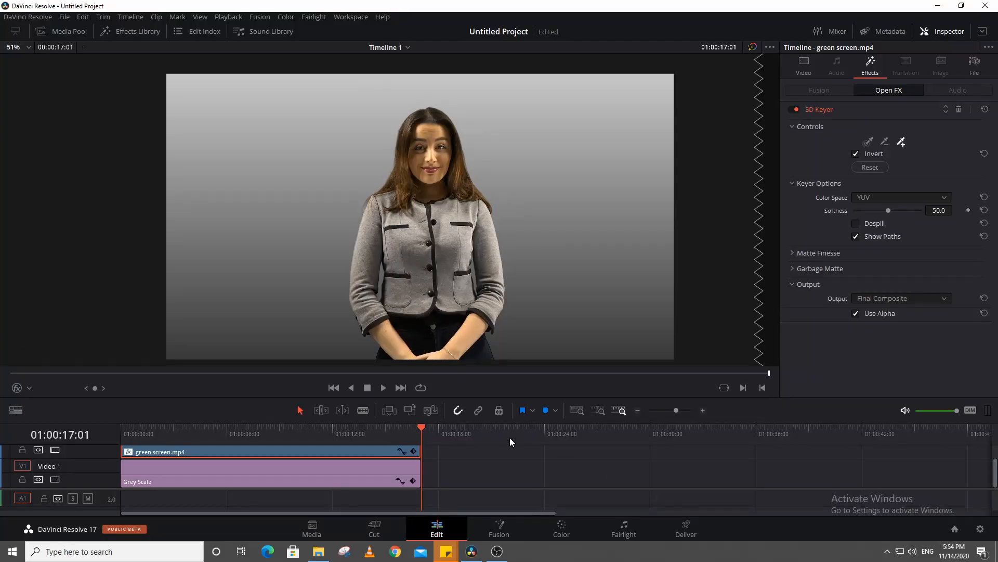
{"action": "left_click_drag", "start_coordinate": [422, 429], "coordinate": [273, 436]}
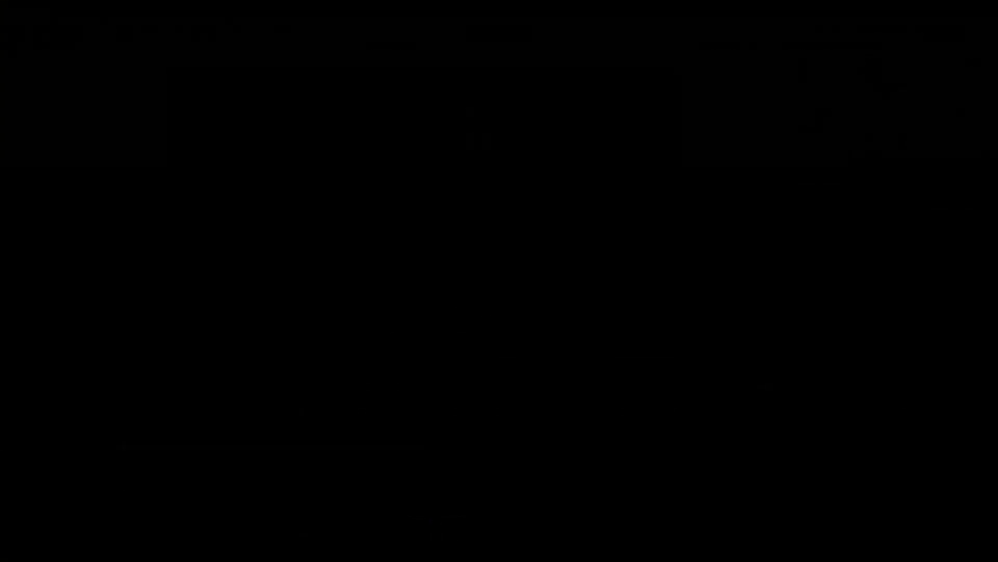